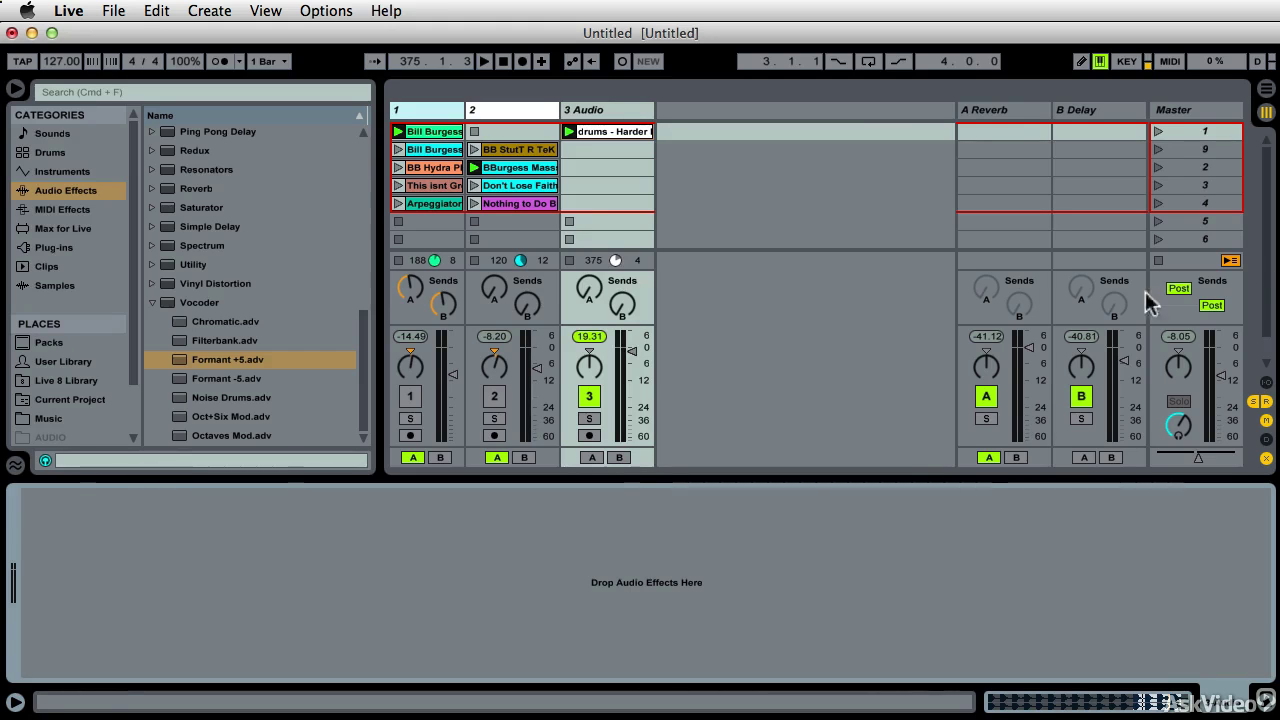
Review the set's existing key mappings and MIDI mappings, leaving both mapping modes when done.
left_click(1127, 61)
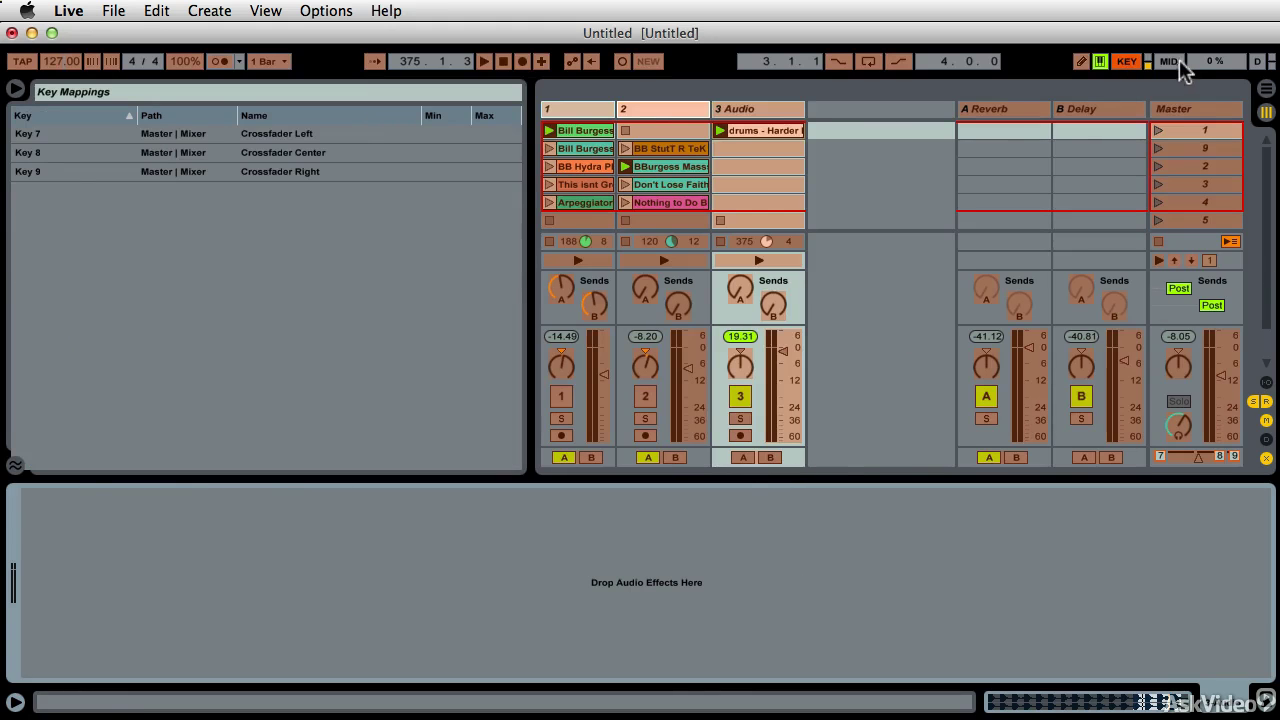
left_click(1170, 61)
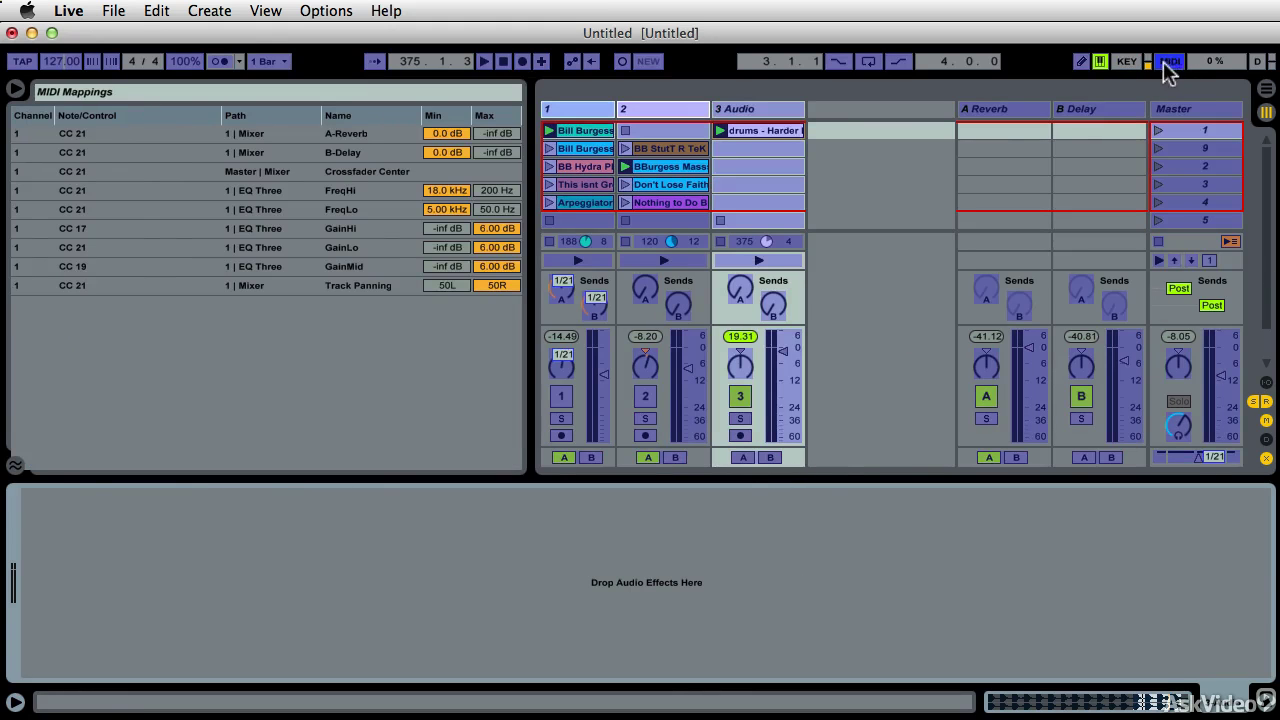
left_click(1170, 62)
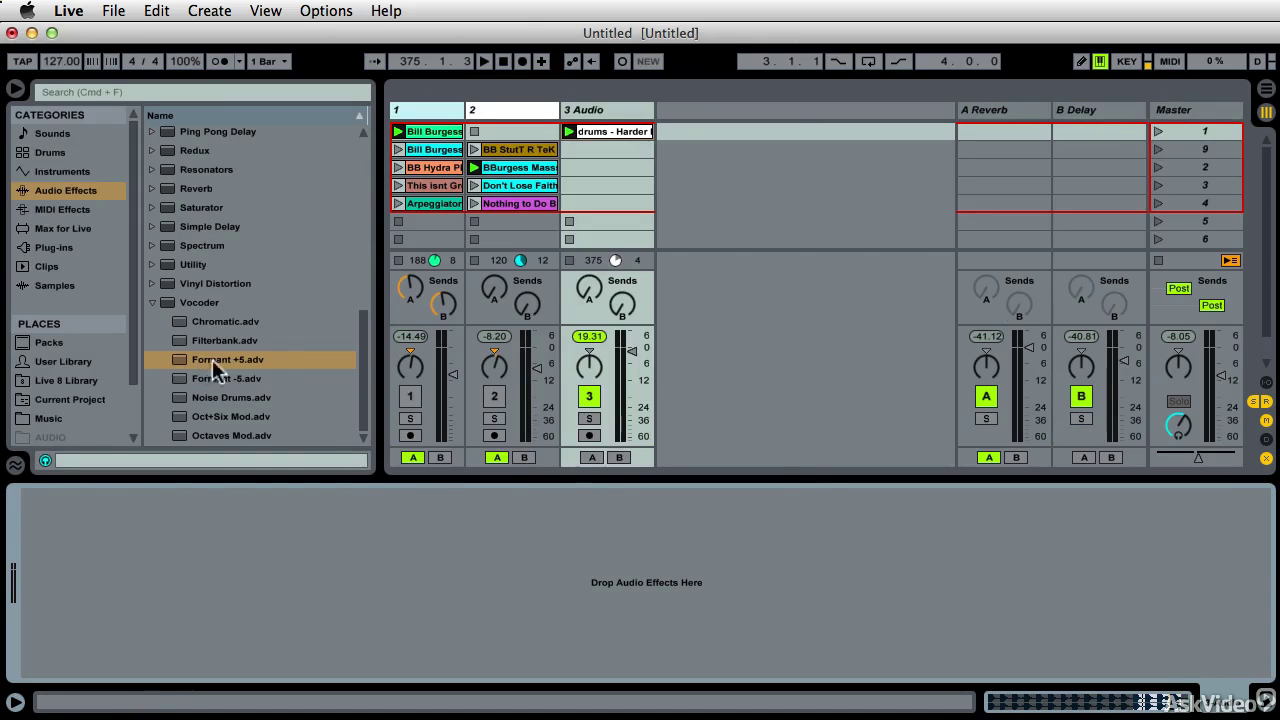
Load the Vocoder preset Formant +5 onto the 3 Audio track.
left_click(586, 109)
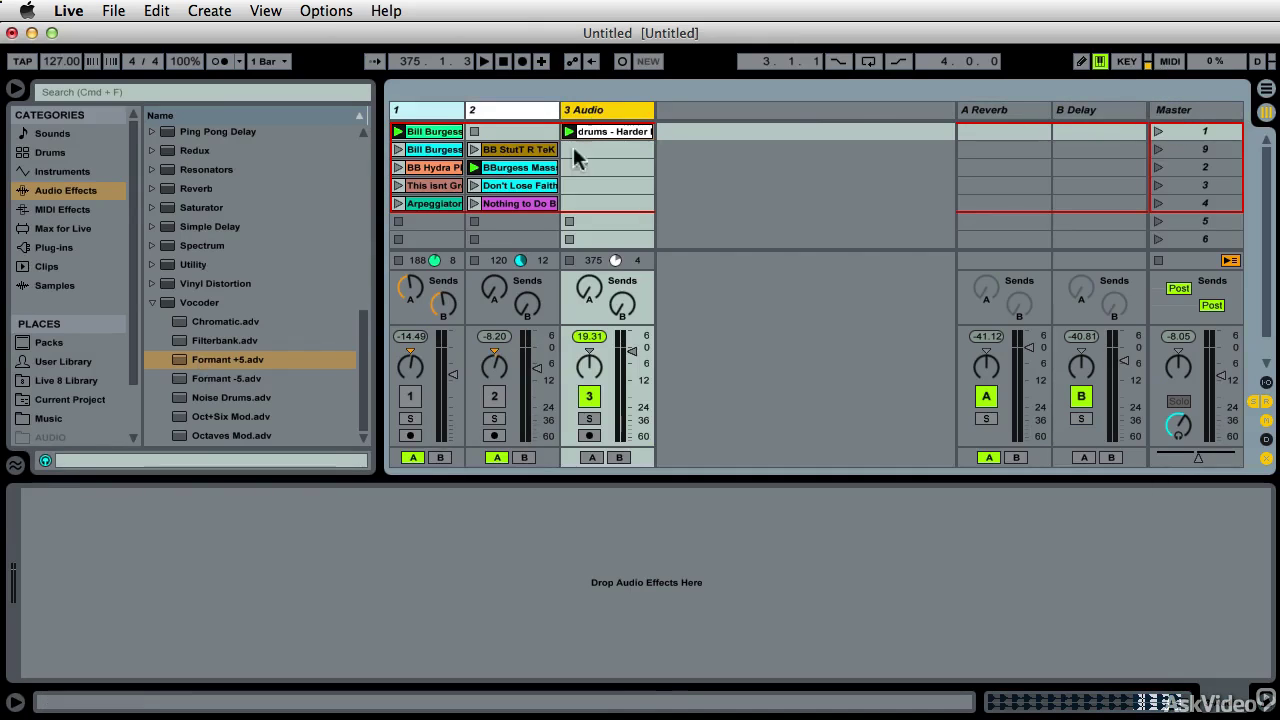
left_click(211, 362)
left_click_drag(210, 356, 280, 610)
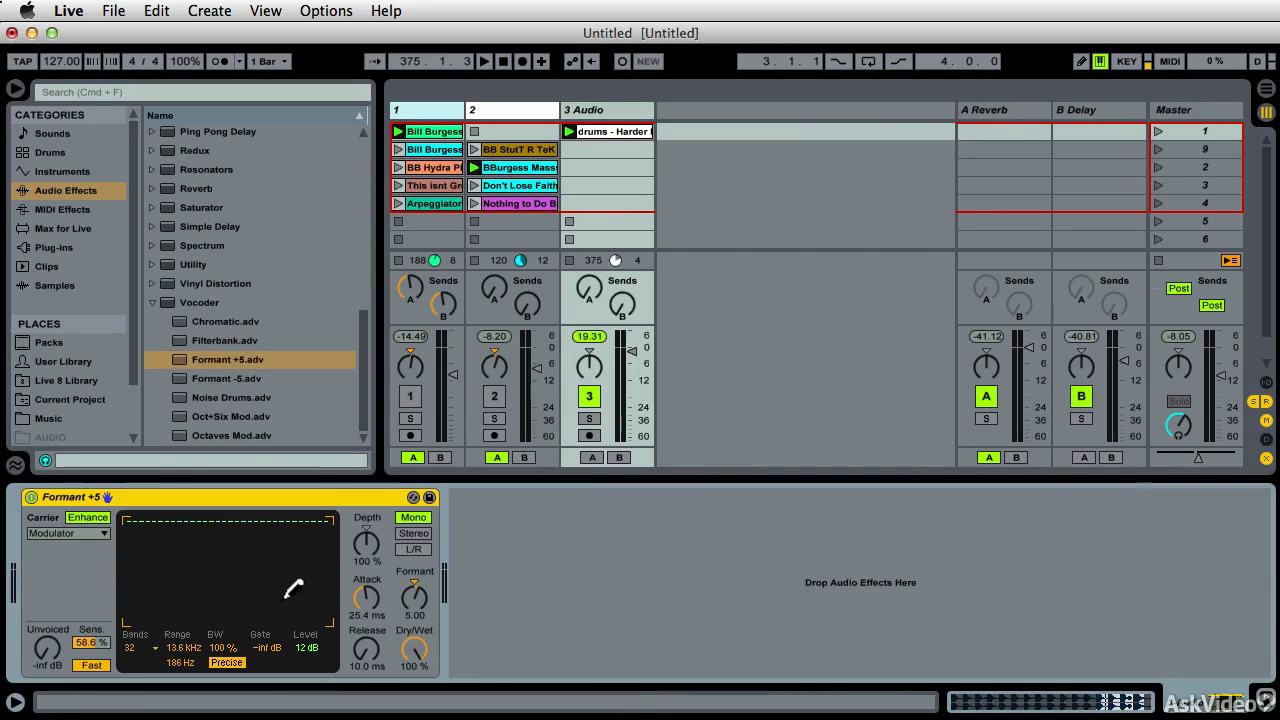
While the drums clip plays, set the vocoder's Depth to 27 % and Formant to -15, ending with playback stopped.
left_click(569, 131)
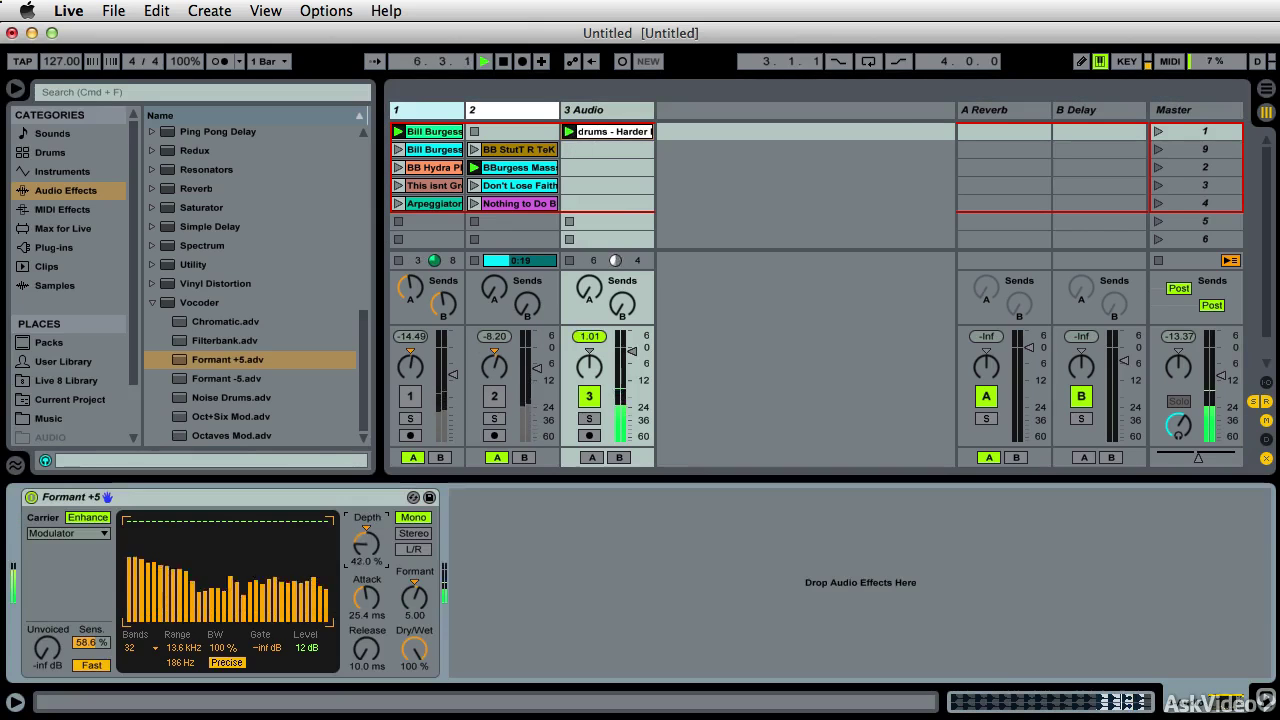
left_click_drag(366, 543, 366, 560)
left_click_drag(414, 597, 414, 565)
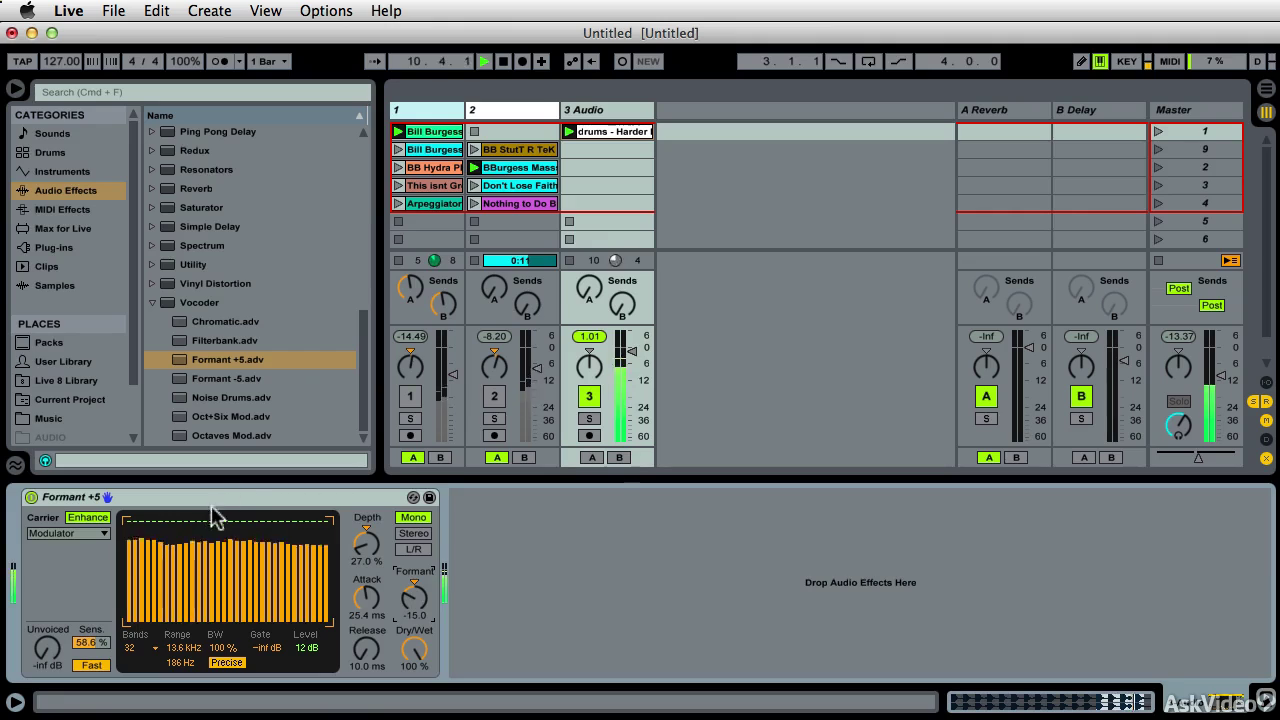
key("space")
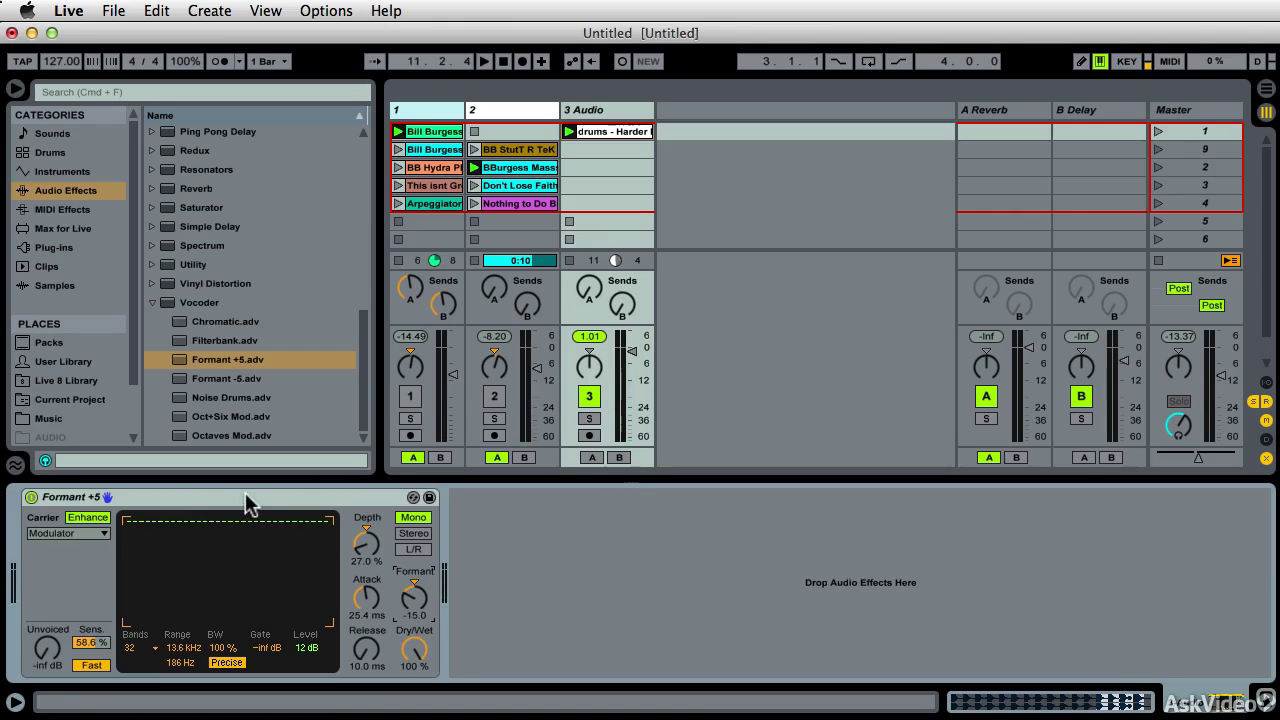
Replace the EQ Three on track 2 with the DJ Master Channel rack from the Performance & DJ audio effect racks.
left_click(498, 117)
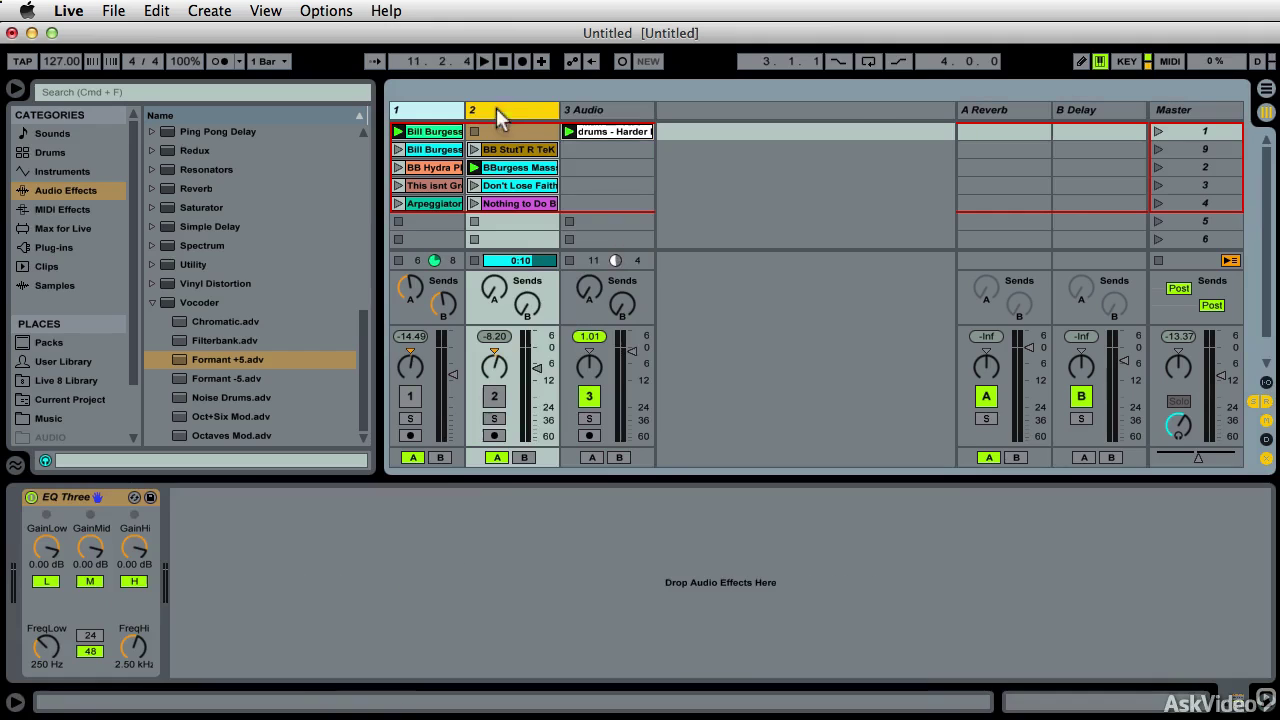
scroll(183, 200, "up", 10)
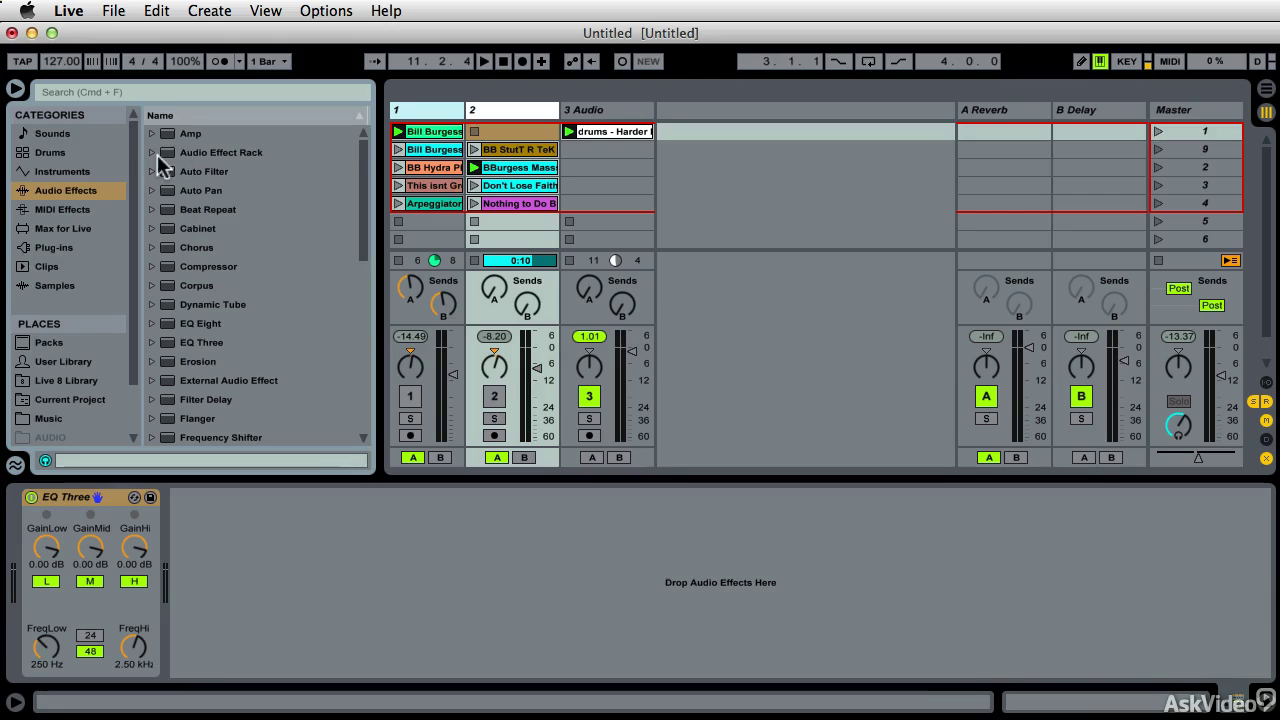
left_click(155, 153)
mouse_move(100, 498)
left_mouse_down()
mouse_move(123, 497)
mouse_move(78, 503)
left_mouse_up()
key("Delete")
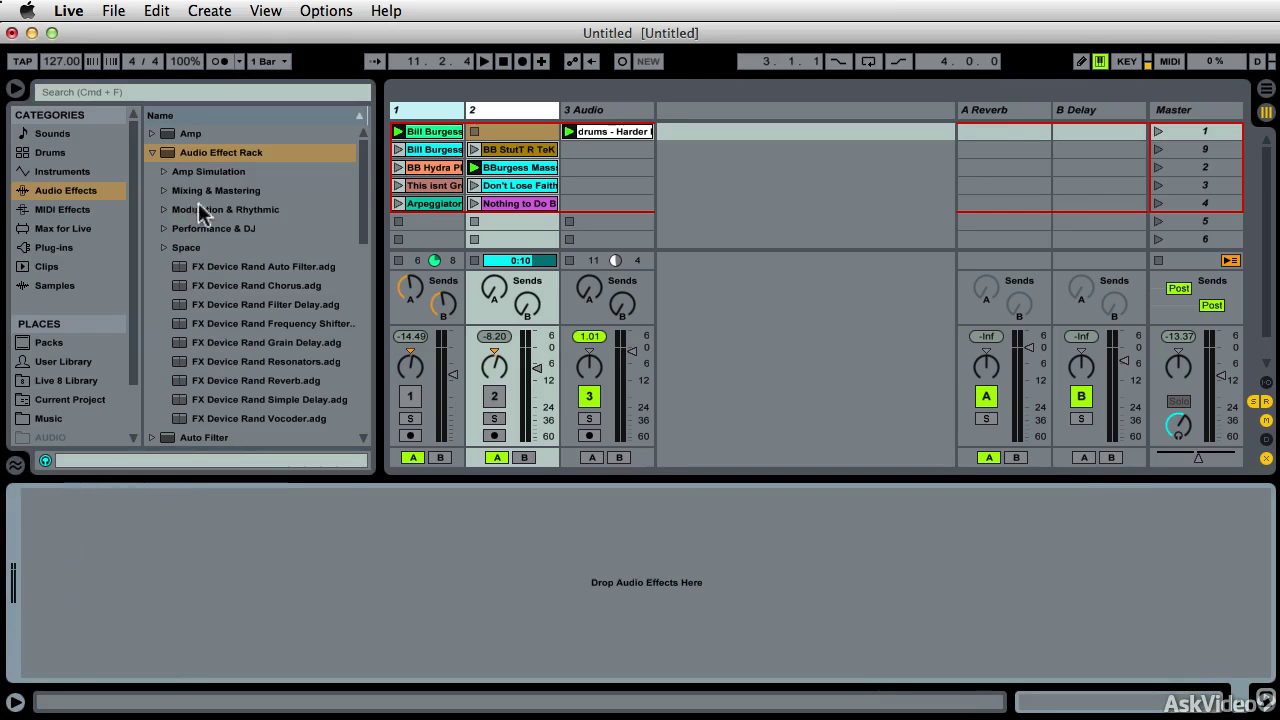
left_click(164, 229)
left_click_drag(192, 280, 204, 575)
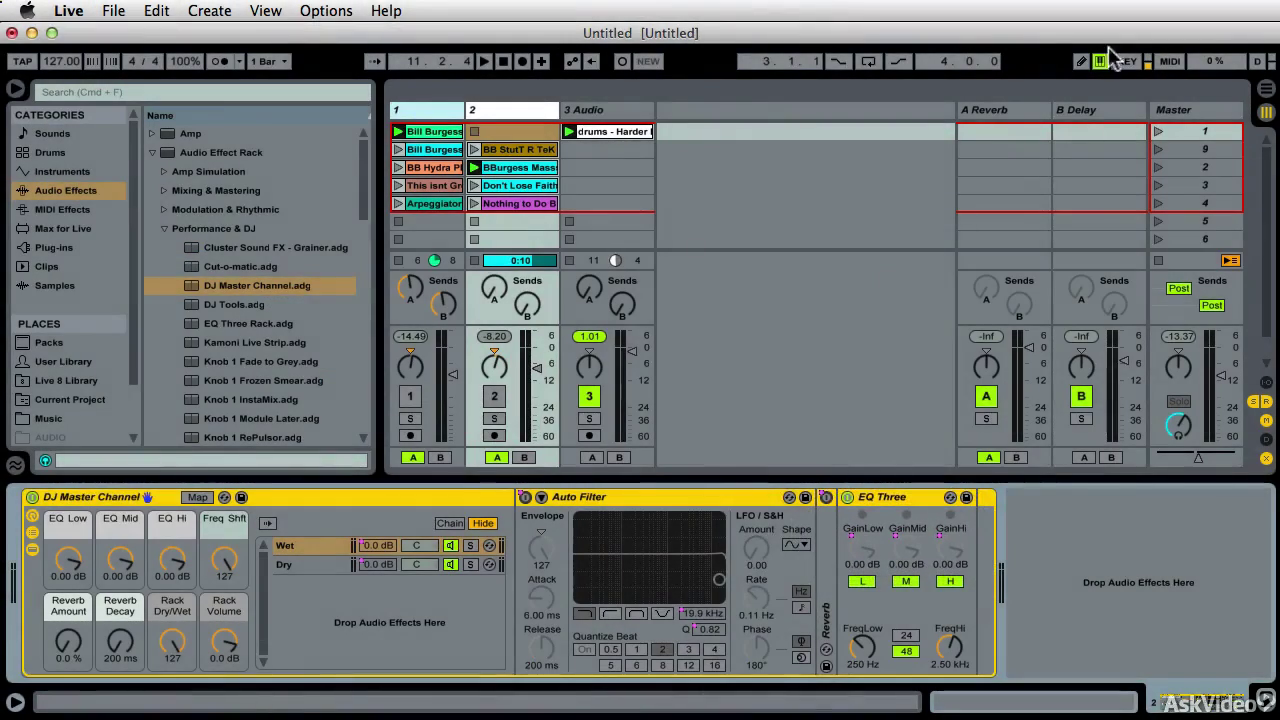
Examine the key and MIDI mapping modes, and the macro mappings of the DJ Master Channel rack.
left_click(1128, 62)
left_click(1170, 60)
left_click(1132, 60)
left_click(1127, 61)
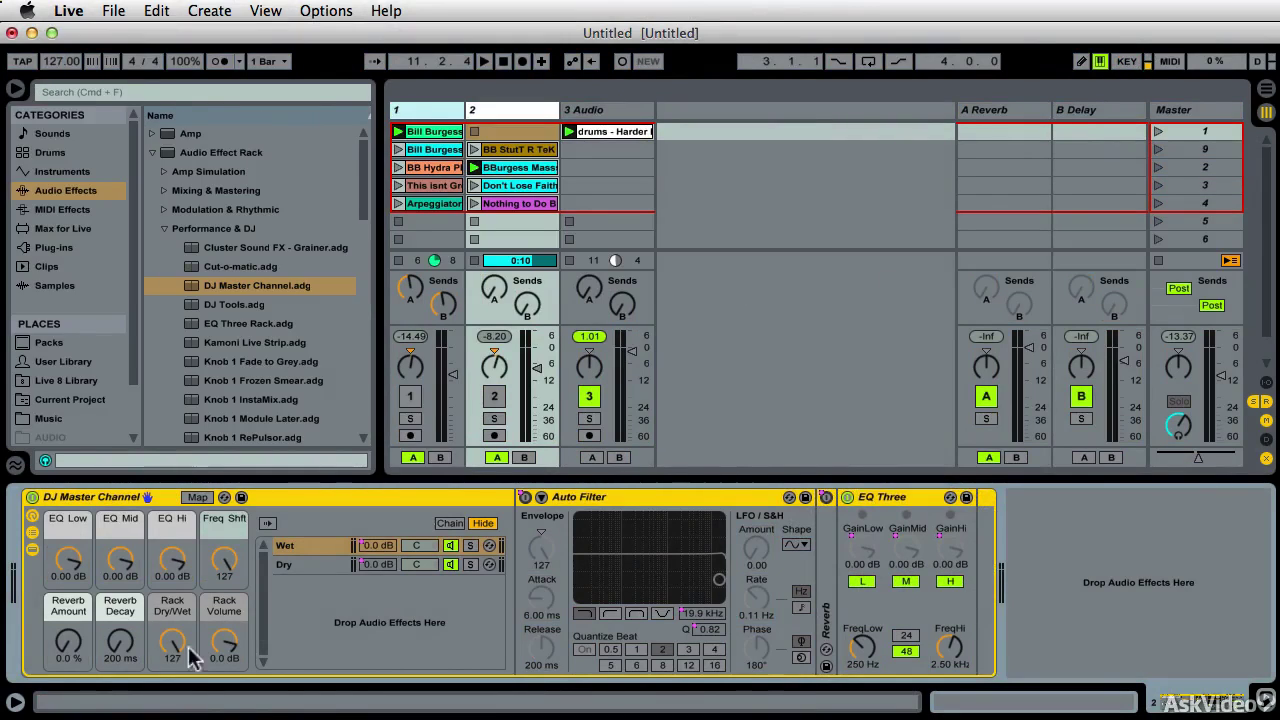
left_click(196, 497)
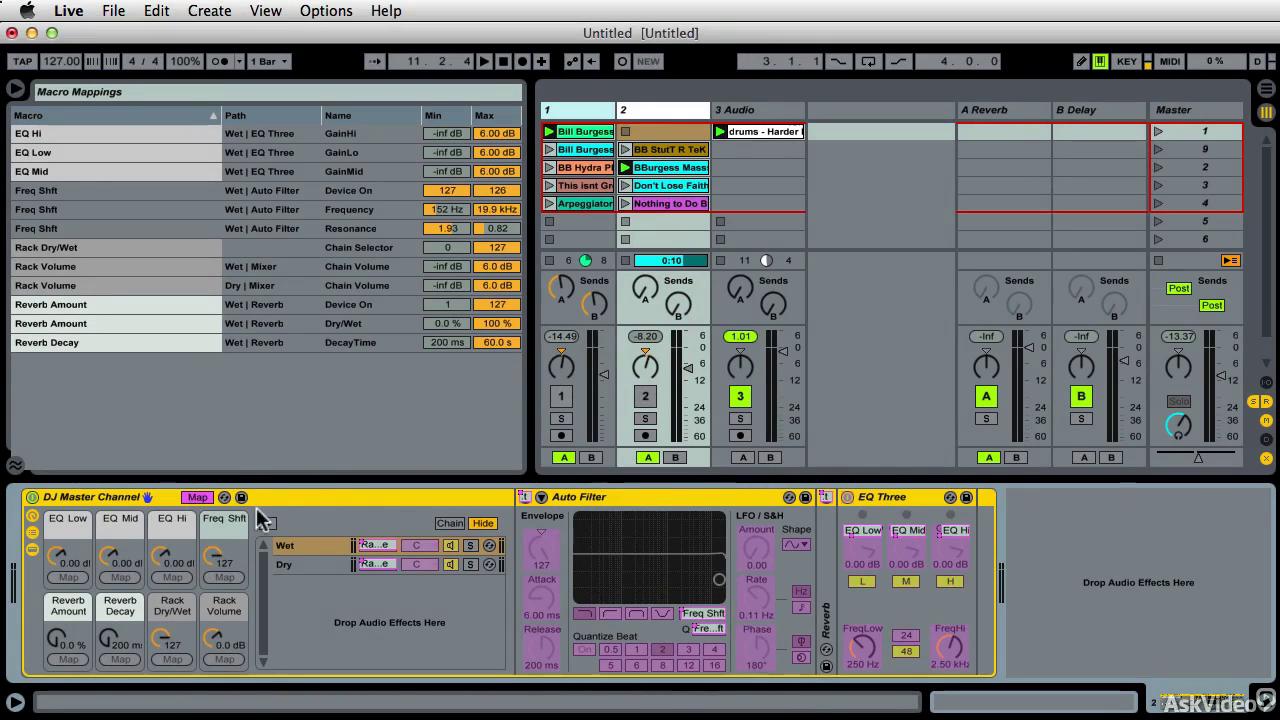
left_click(196, 497)
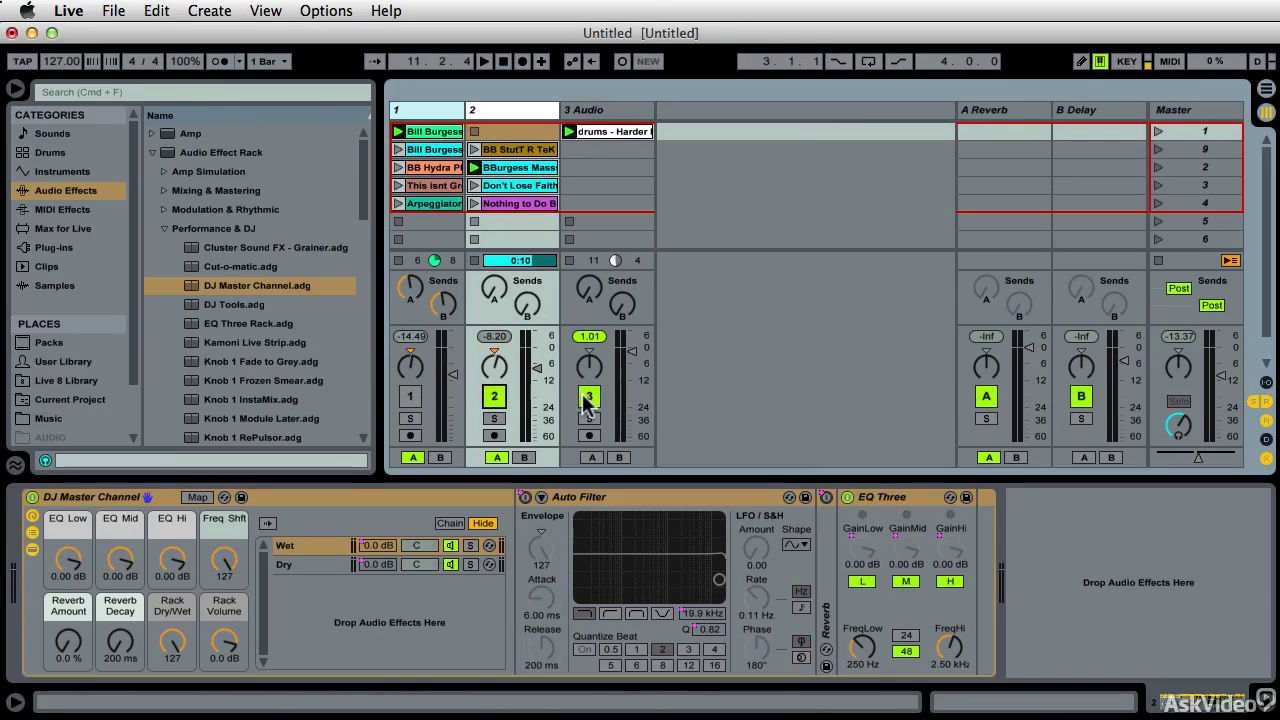
Play the BB StutT clip on track 2 at a higher volume with Reverb Amount at 85 % and Rack Dry/Wet at 115.
left_click(475, 149)
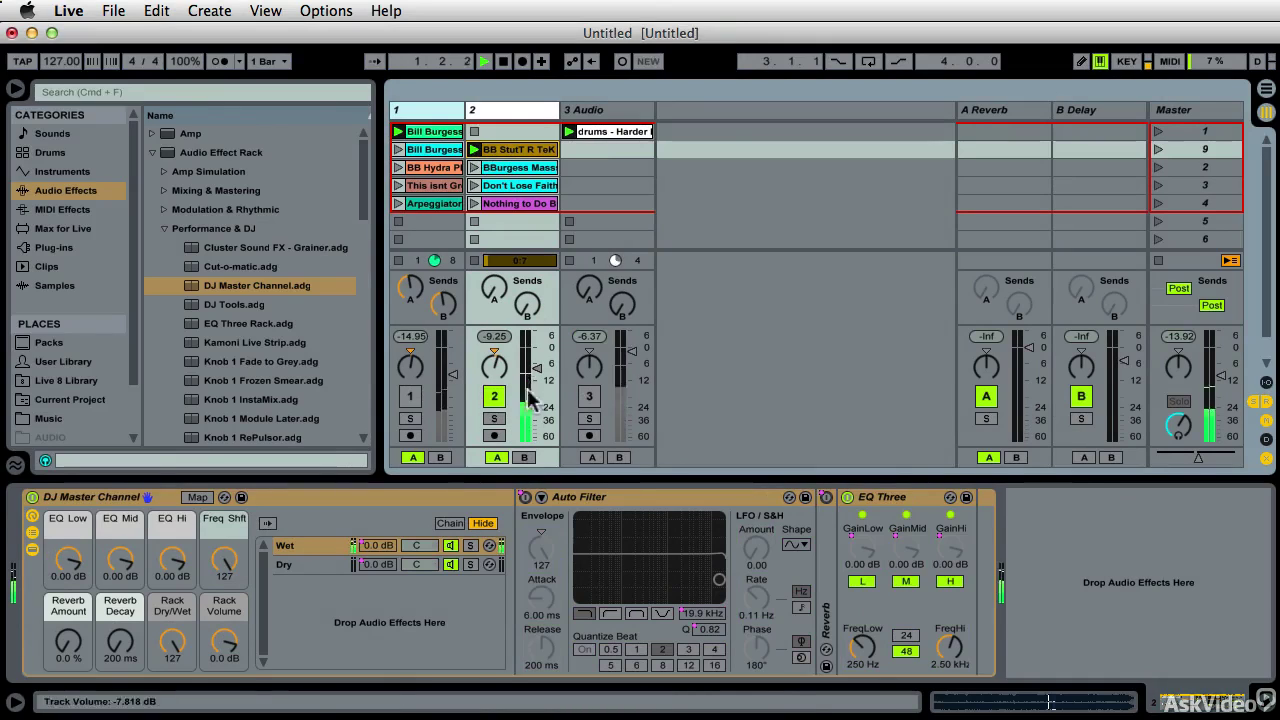
left_click_drag(537, 424, 530, 342)
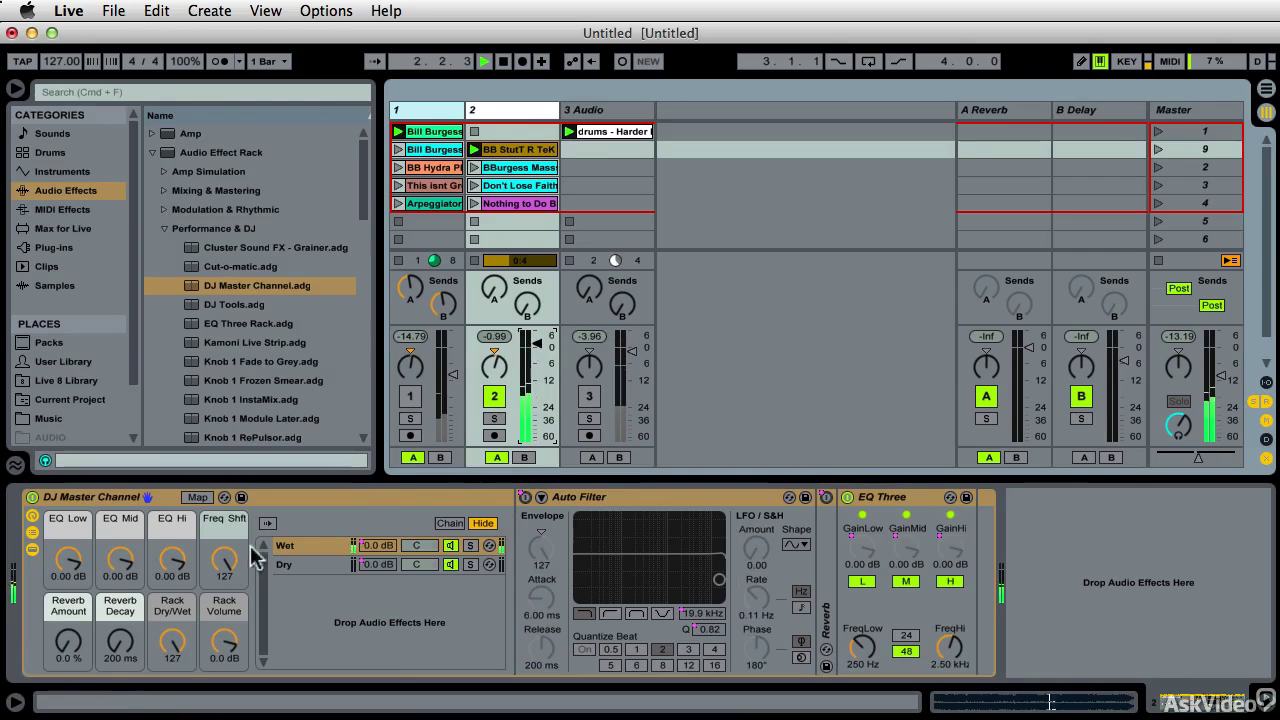
left_click(168, 640)
left_click_drag(68, 642, 70, 600)
left_click_drag(172, 643, 172, 655)
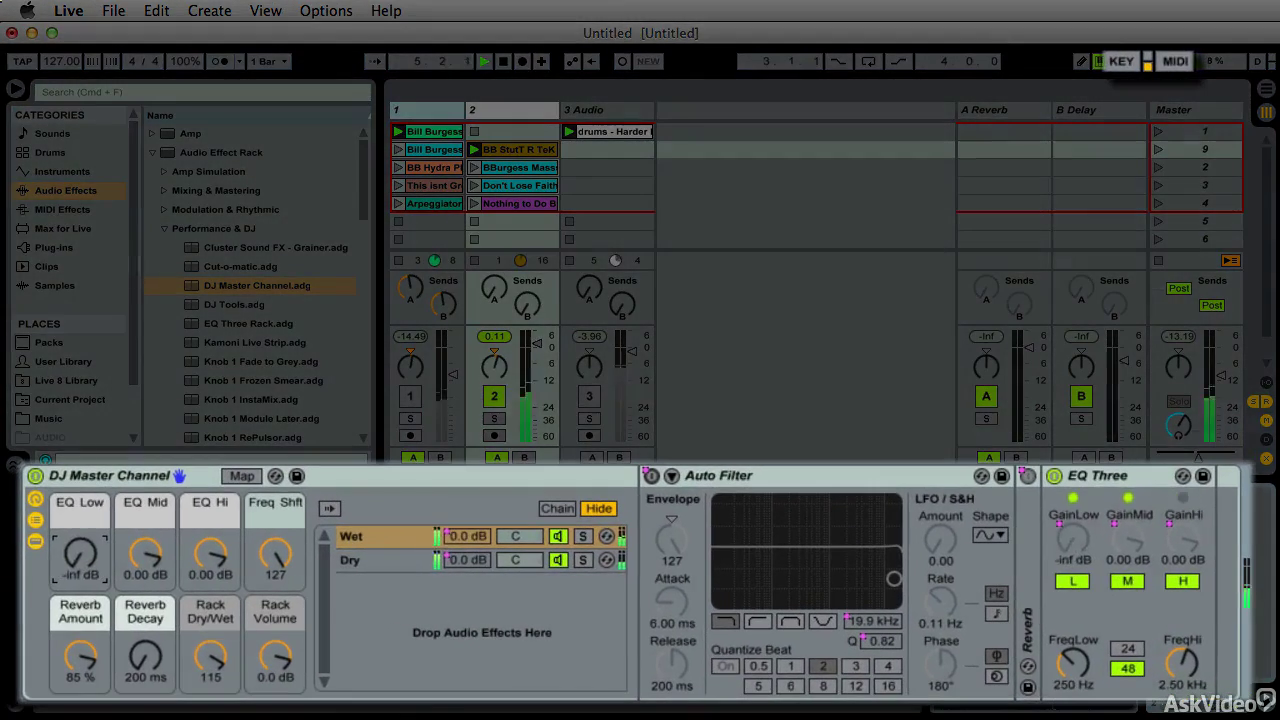
Set the rack's EQ Low to -9.12 dB, EQ Mid to -1.87 dB, Freq Shft to 0 and Rack Volume to 5.057 dB.
left_click_drag(68, 558, 68, 572)
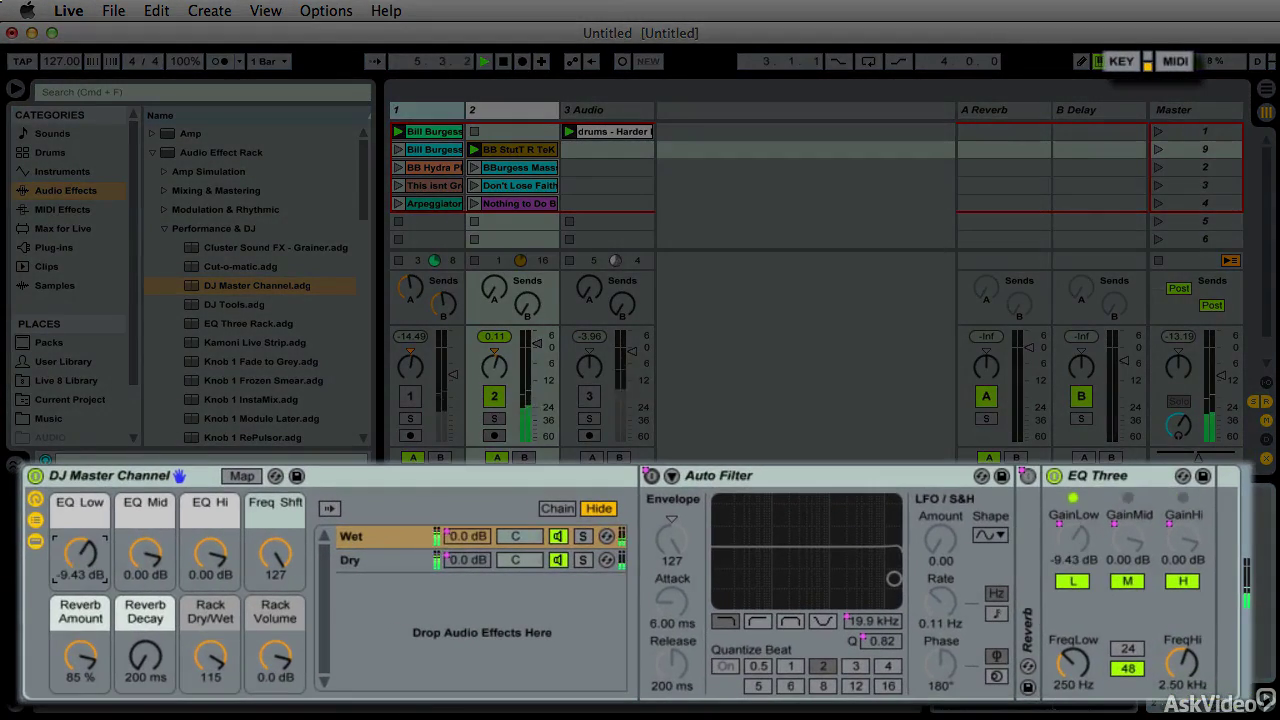
mouse_move(132, 548)
left_mouse_down()
mouse_move(132, 600)
mouse_move(132, 551)
left_mouse_up()
left_click_drag(277, 552, 263, 655)
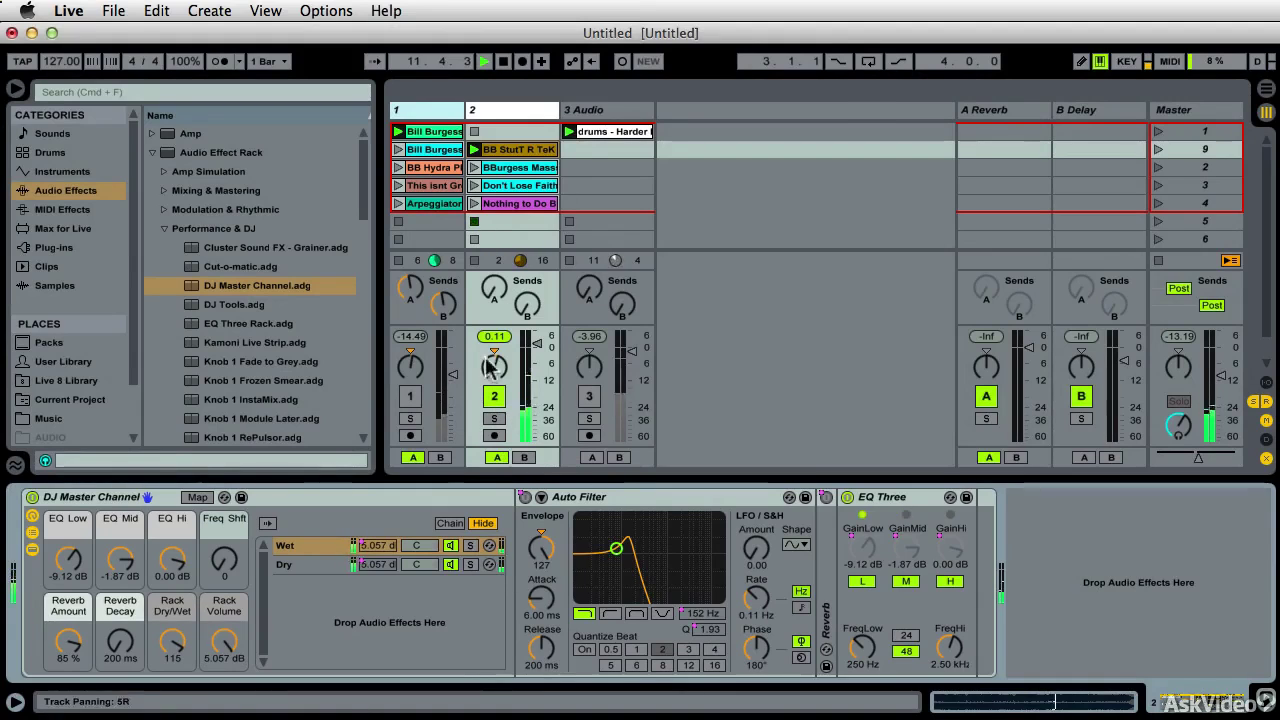
Activate the 3 Audio track to hear its vocoded drums, and stop playback.
left_click(588, 110)
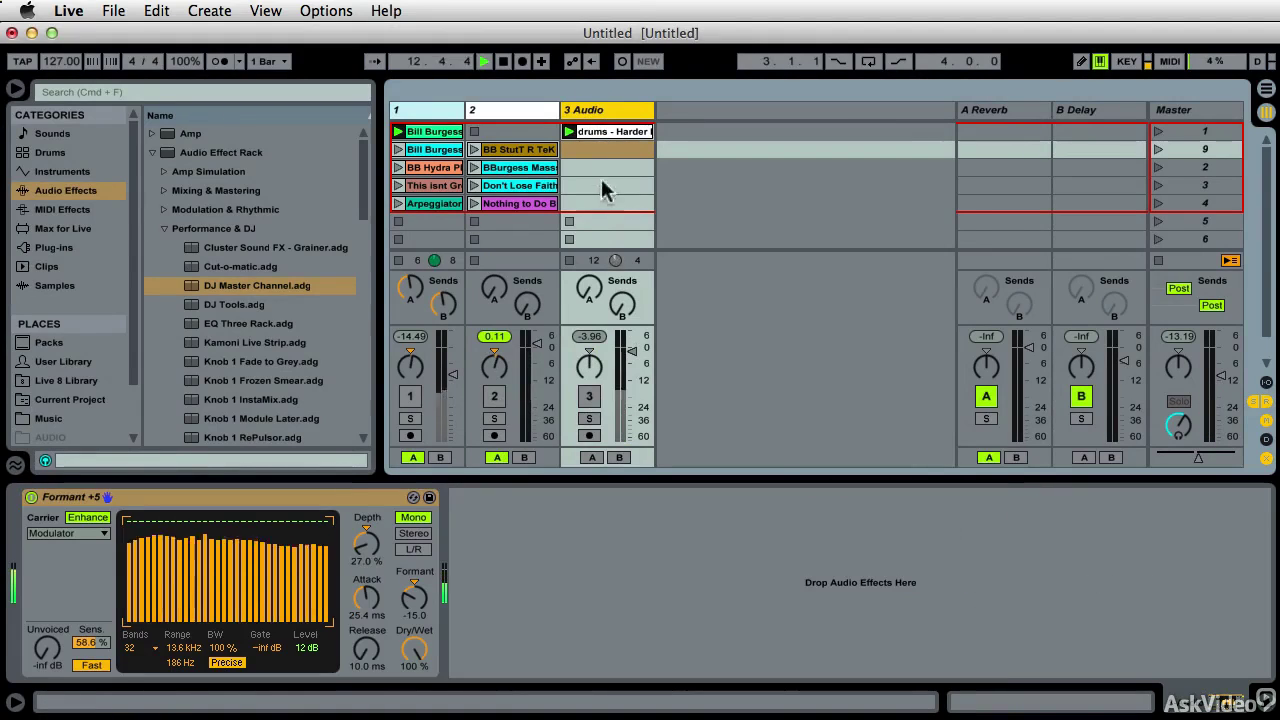
left_click(589, 396)
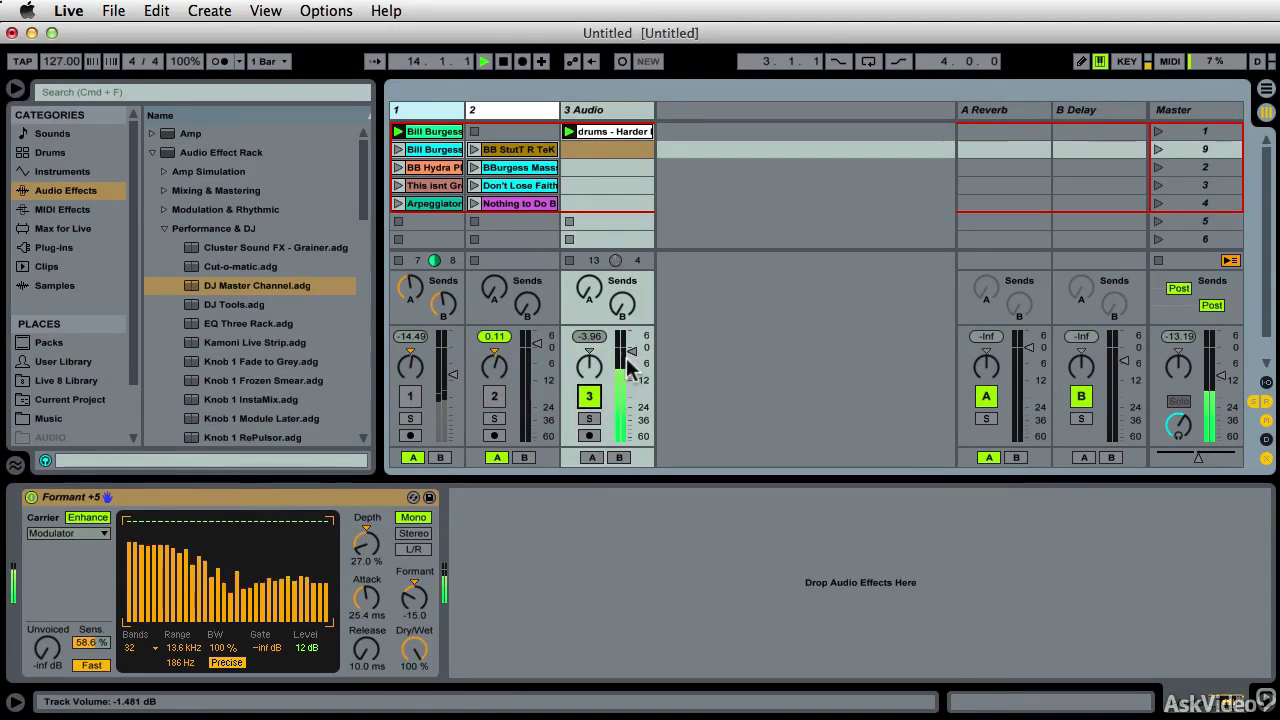
key("space")
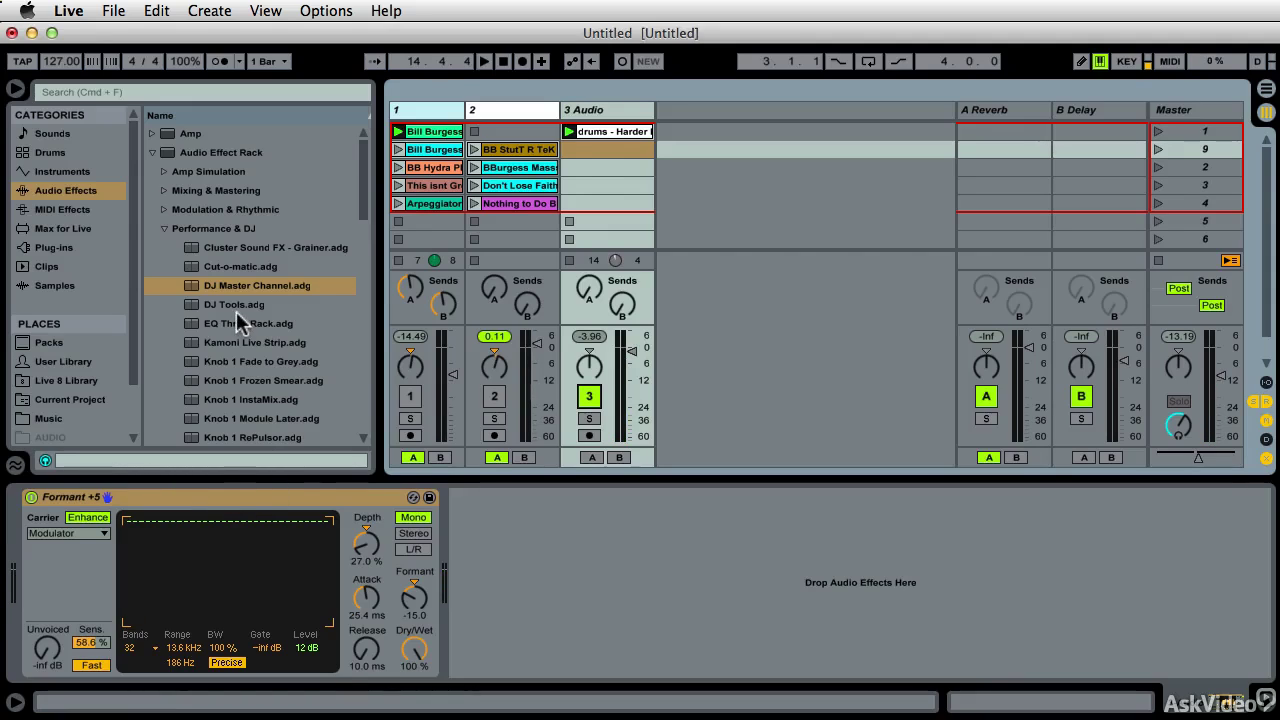
Group the Formant +5 vocoder into an Audio Effect Rack and show the rack's macro controls and chain list.
right_click(234, 499)
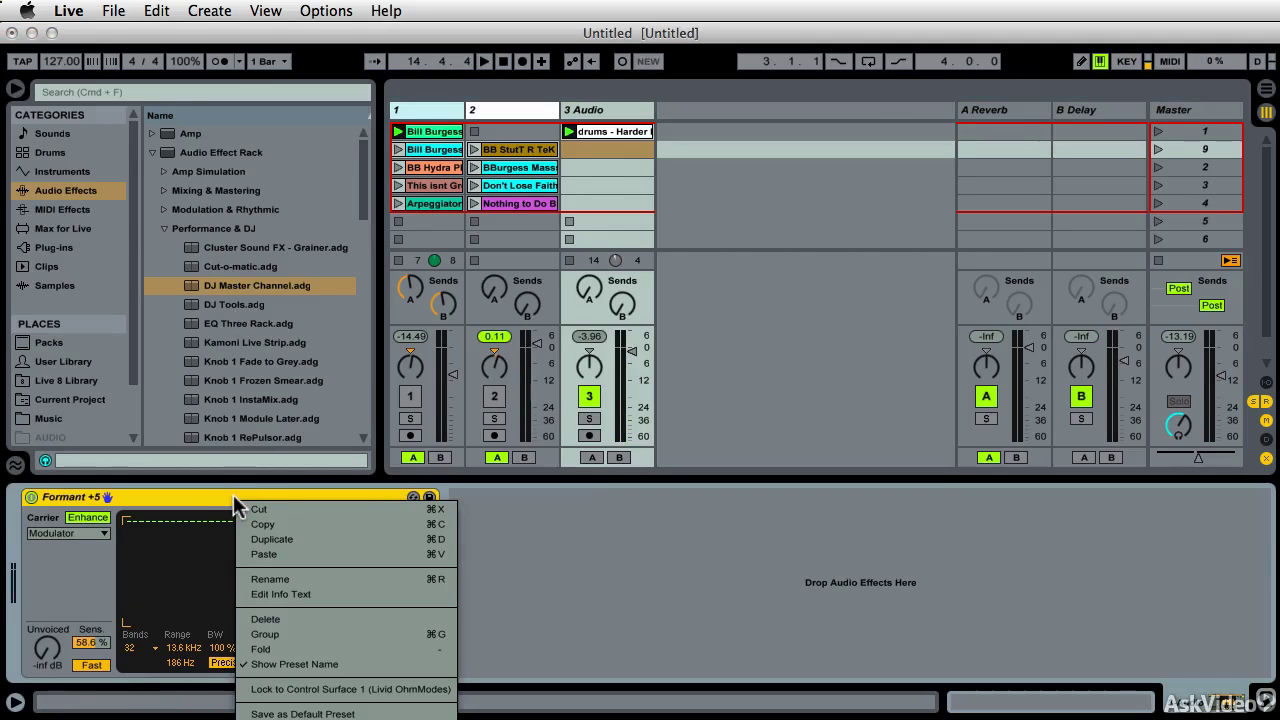
left_click(268, 635)
left_click(32, 532)
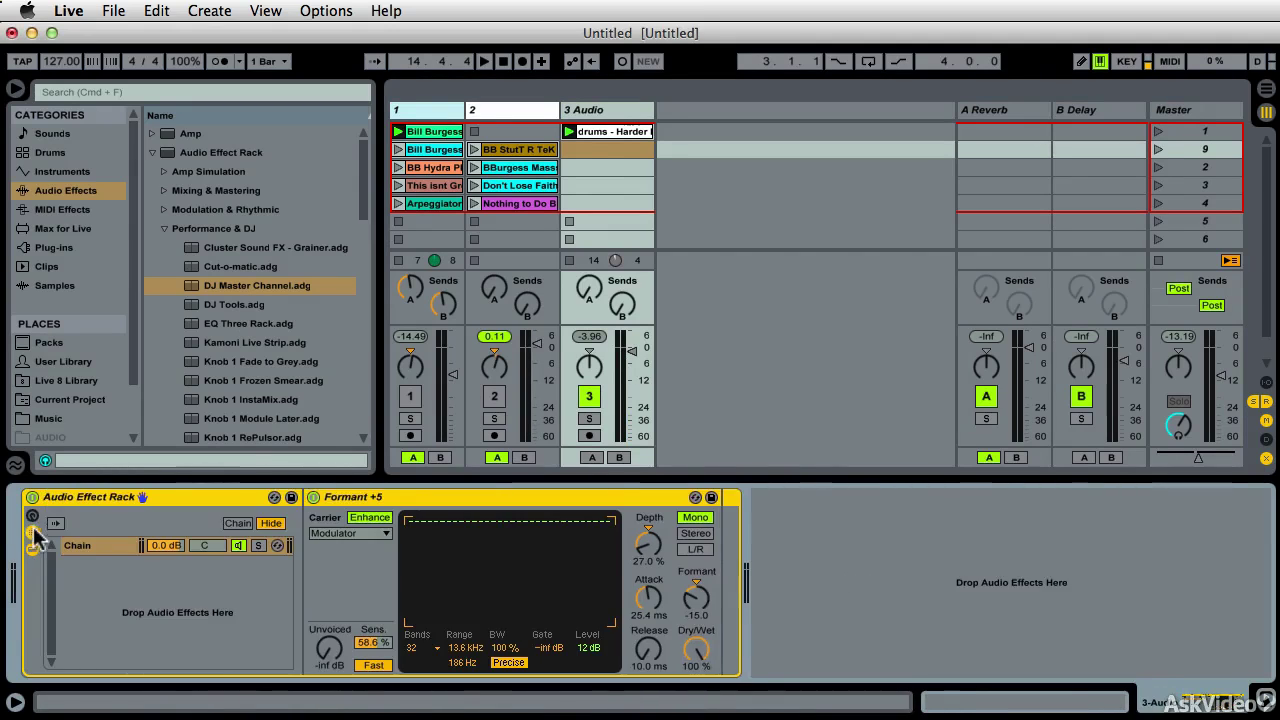
left_click(32, 516)
left_click(31, 532)
left_click(31, 532)
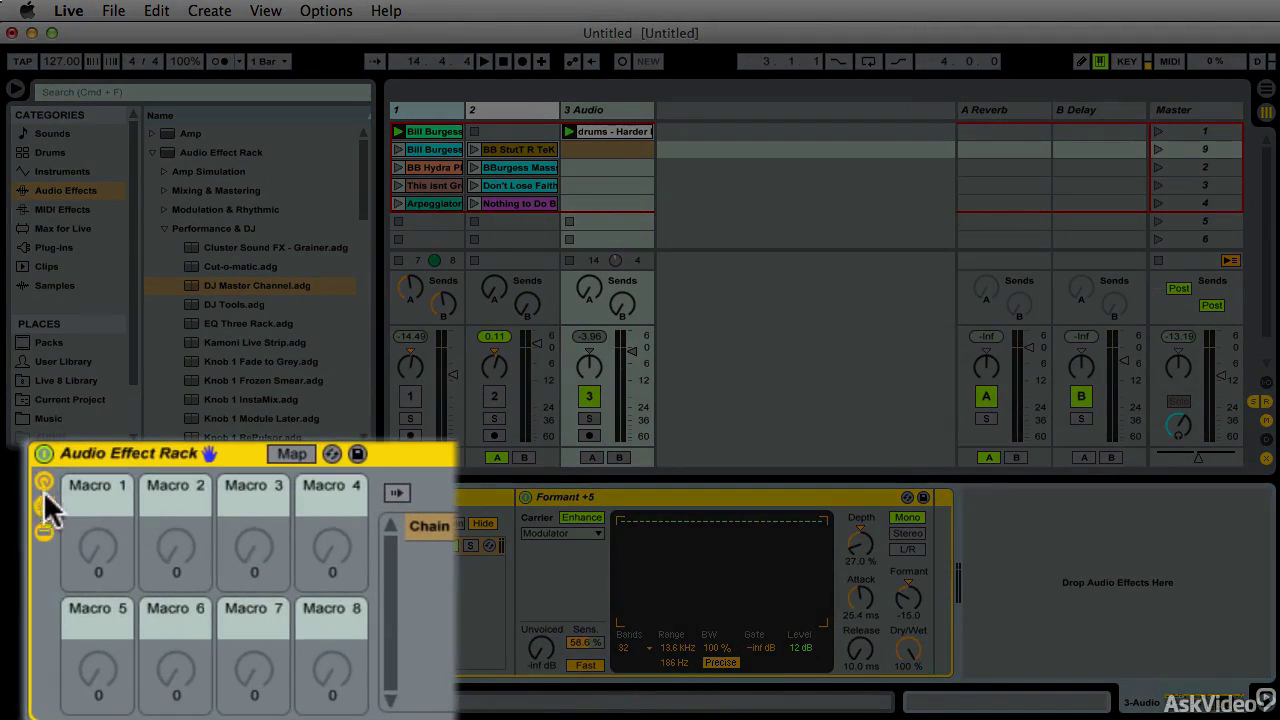
left_click(48, 474)
left_click(46, 474)
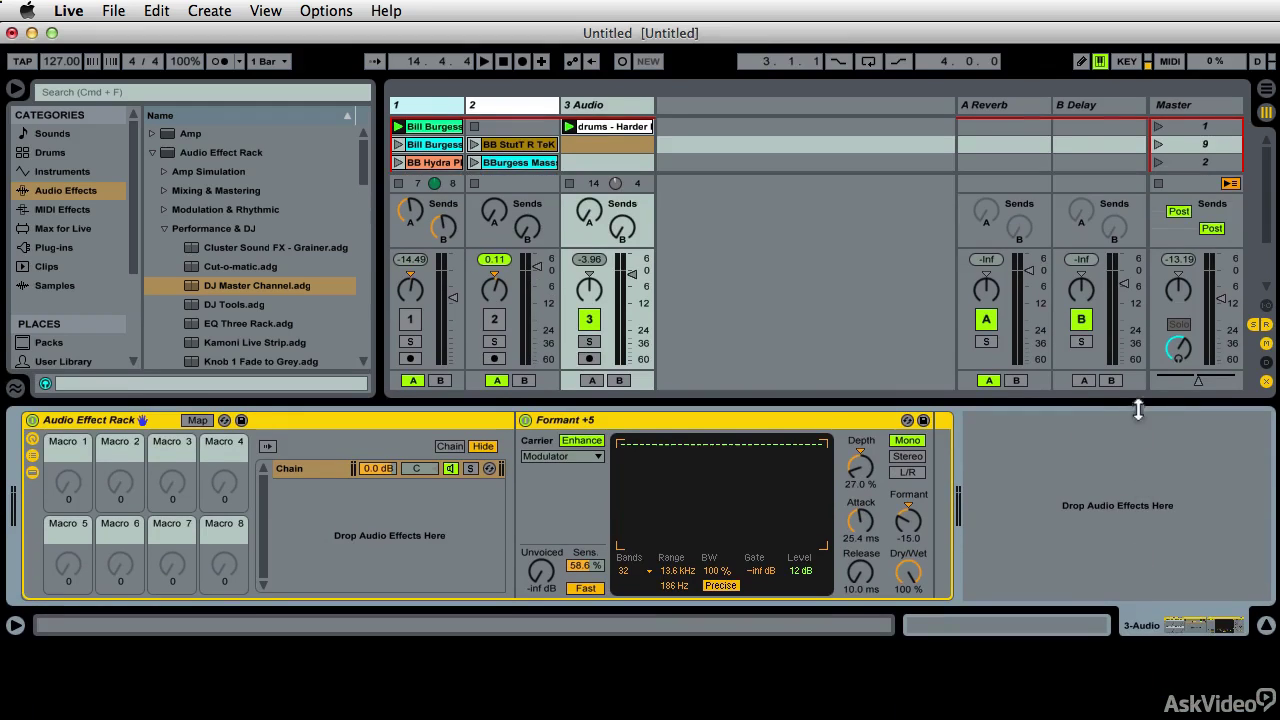
Map the vocoder's Depth to Macro 1 and sweep that macro during playback, leaving it at 33.1 %.
right_click(858, 468)
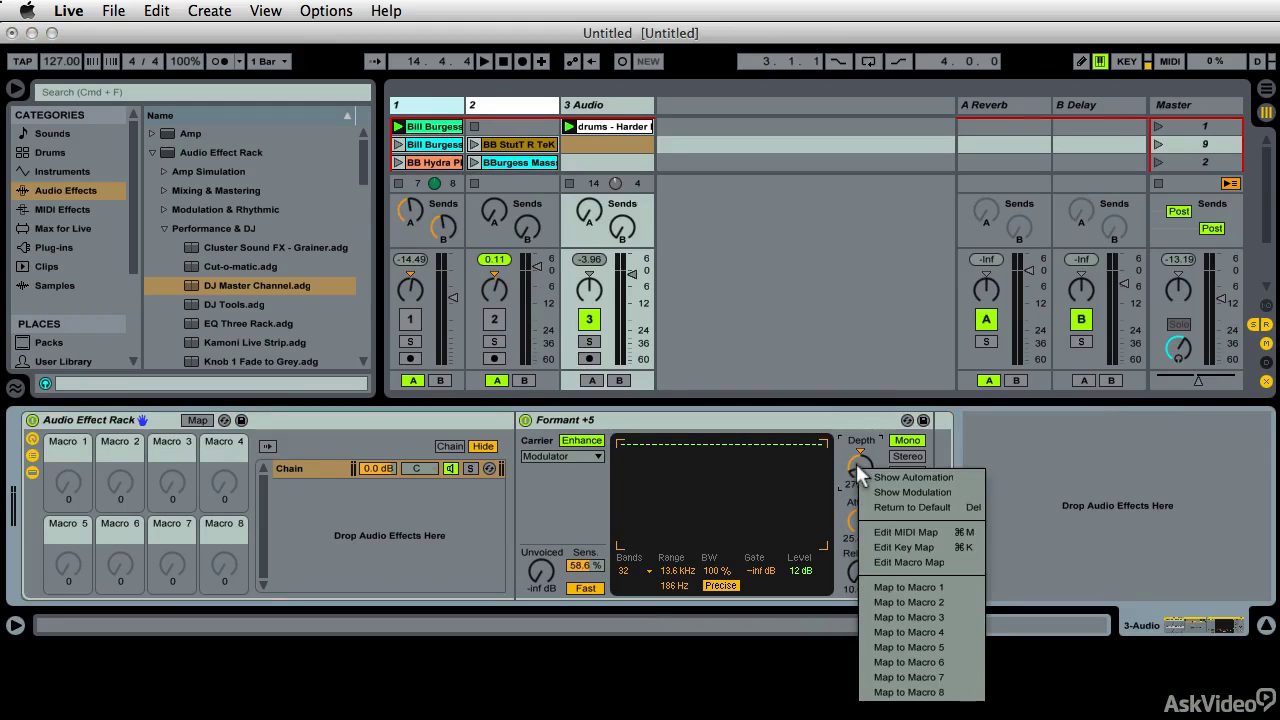
left_click(924, 589)
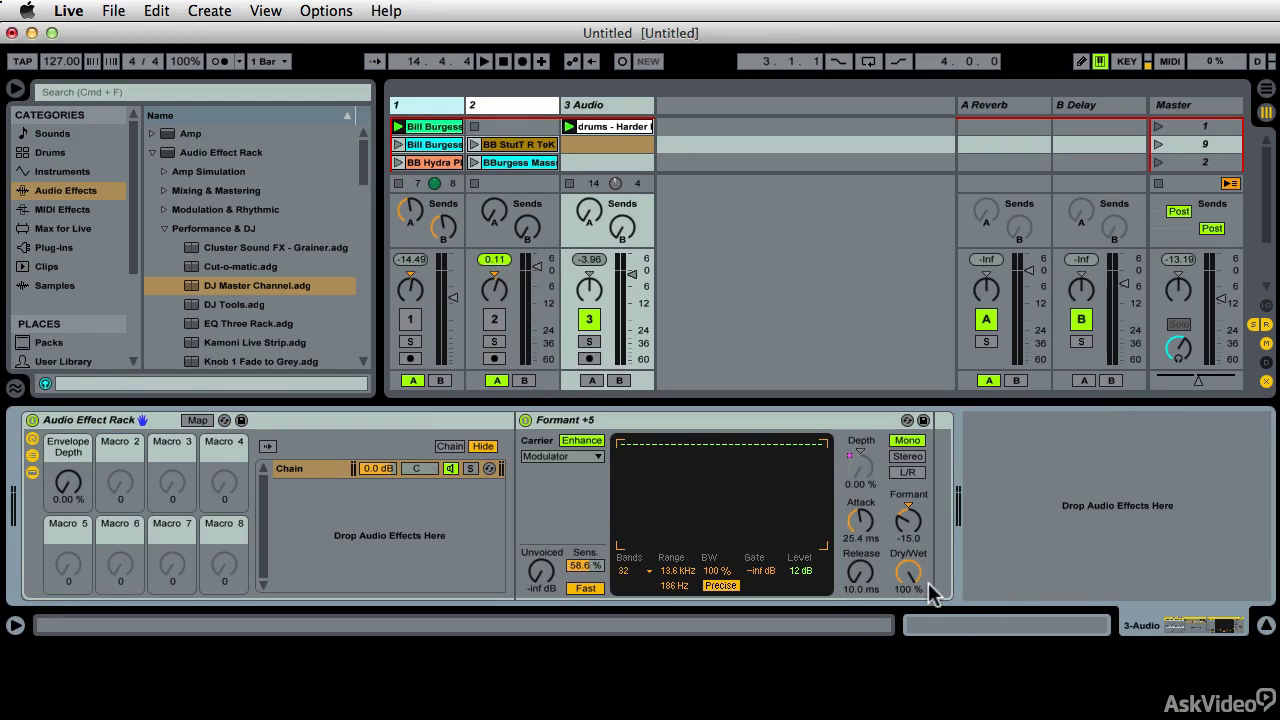
key("space")
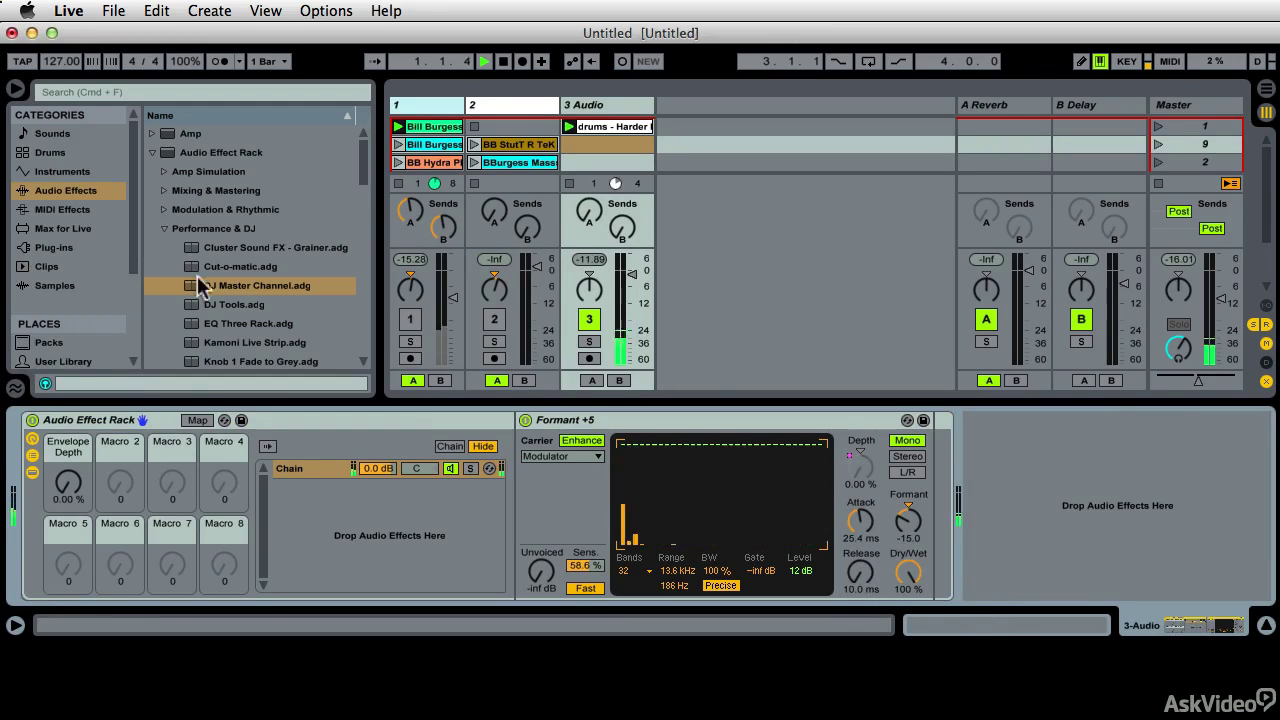
left_click_drag(68, 483, 68, 400)
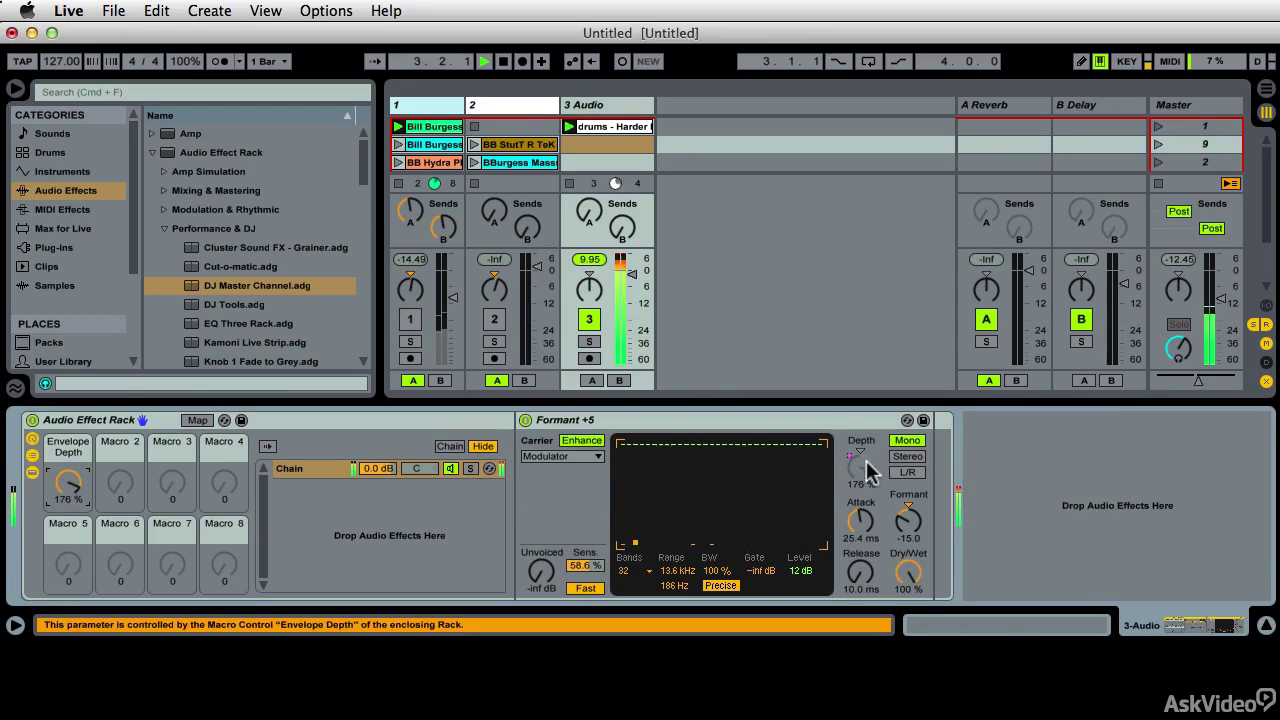
left_click_drag(70, 485, 70, 522)
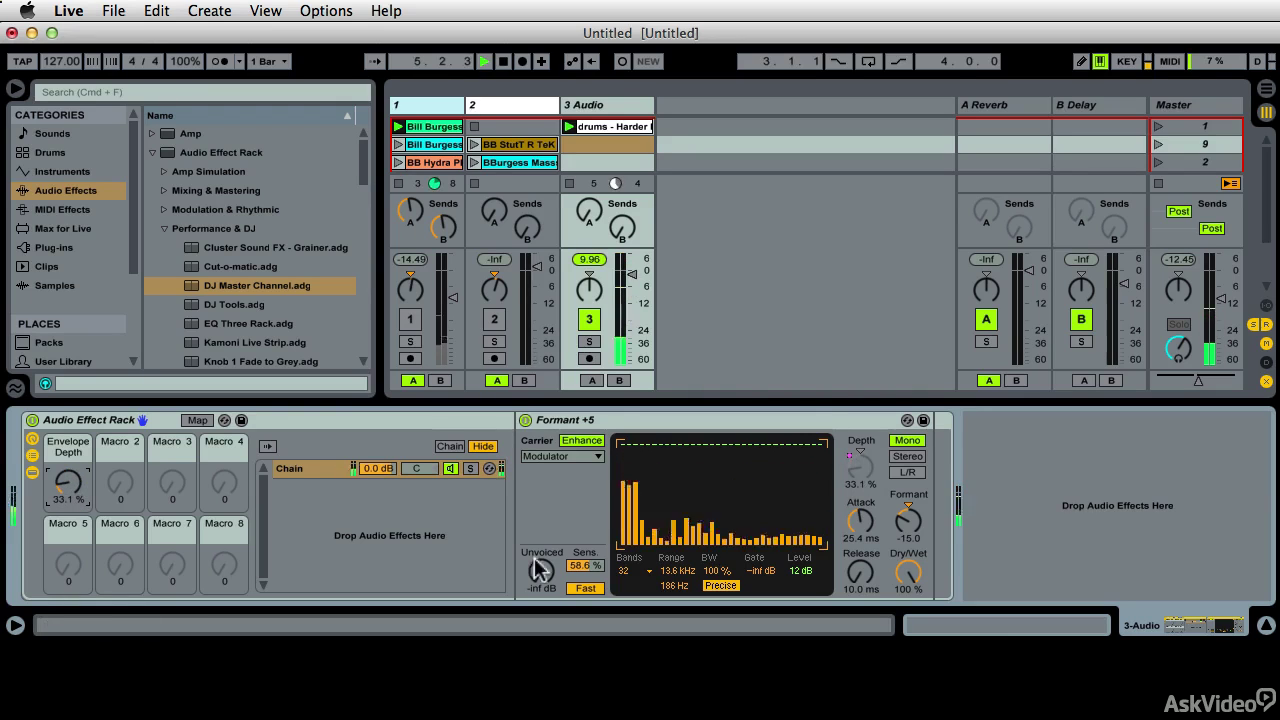
Map the vocoder's Formant to the same macro as Depth and sweep the macro, leaving it at 28.
right_click(898, 518)
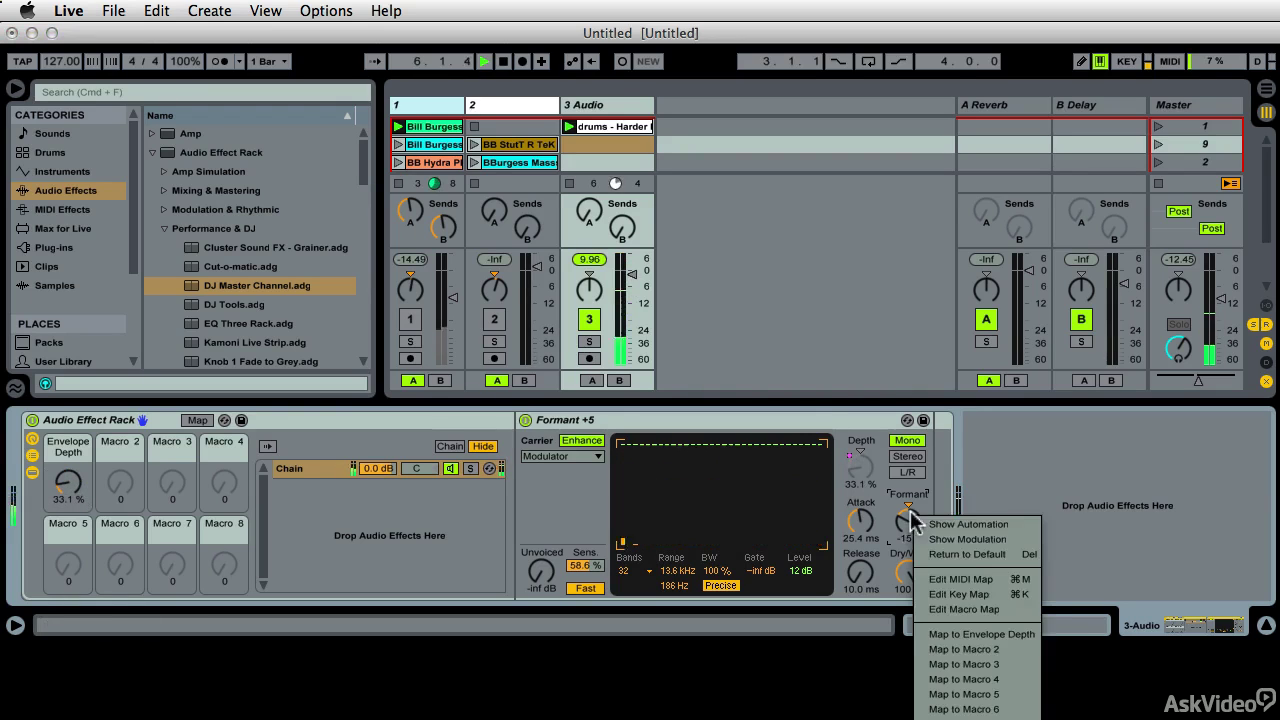
left_click(996, 638)
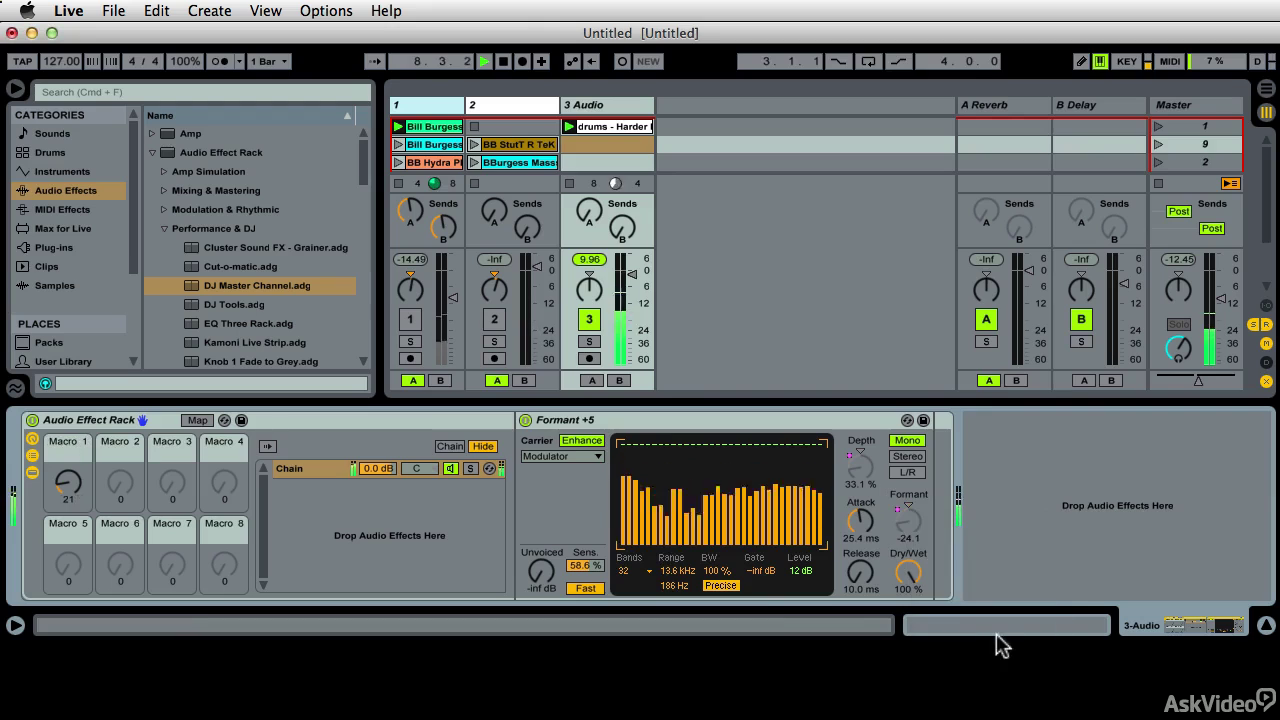
left_click_drag(66, 484, 66, 424)
left_click_drag(66, 484, 66, 507)
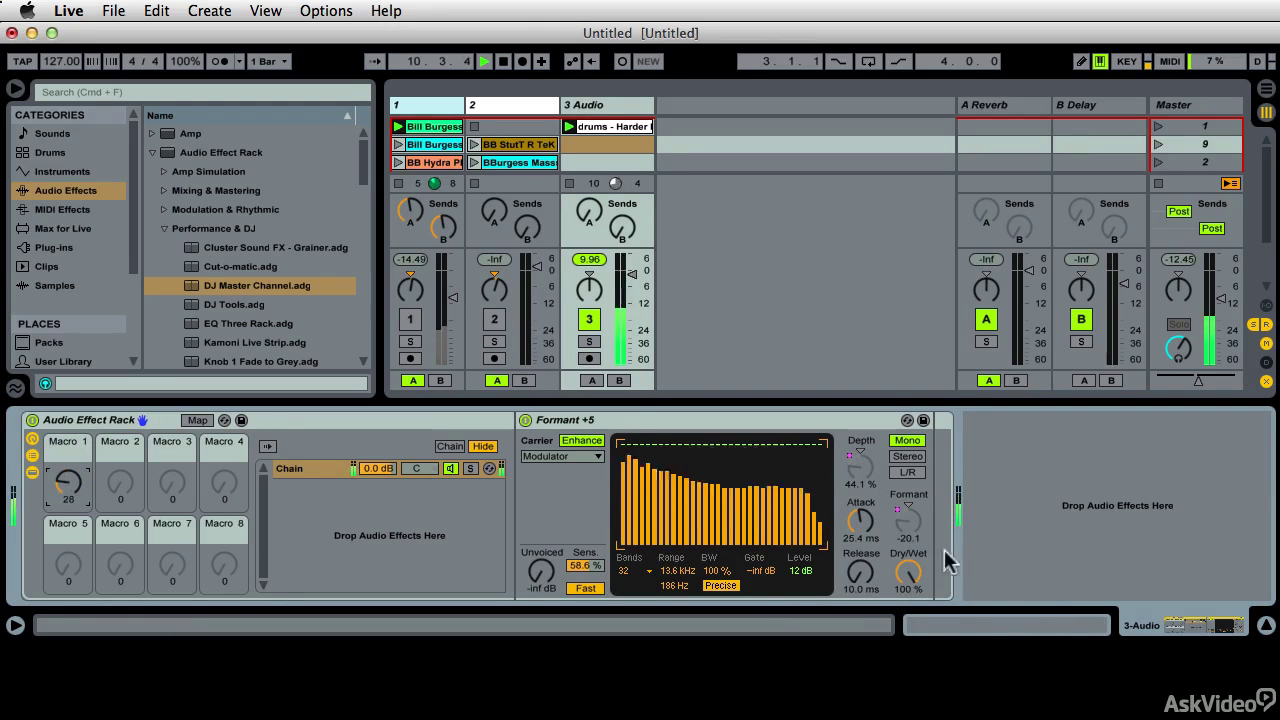
Unmap the vocoder's Formant from Macro 1.
right_click(908, 505)
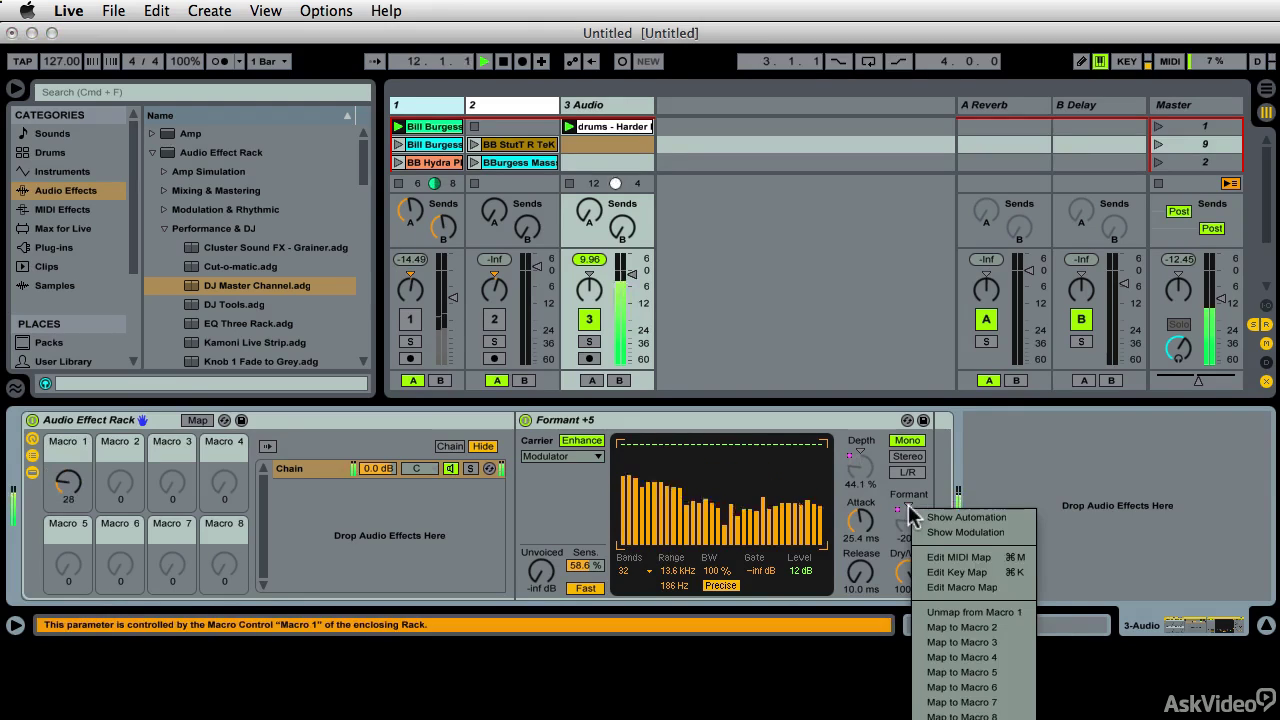
left_click(999, 611)
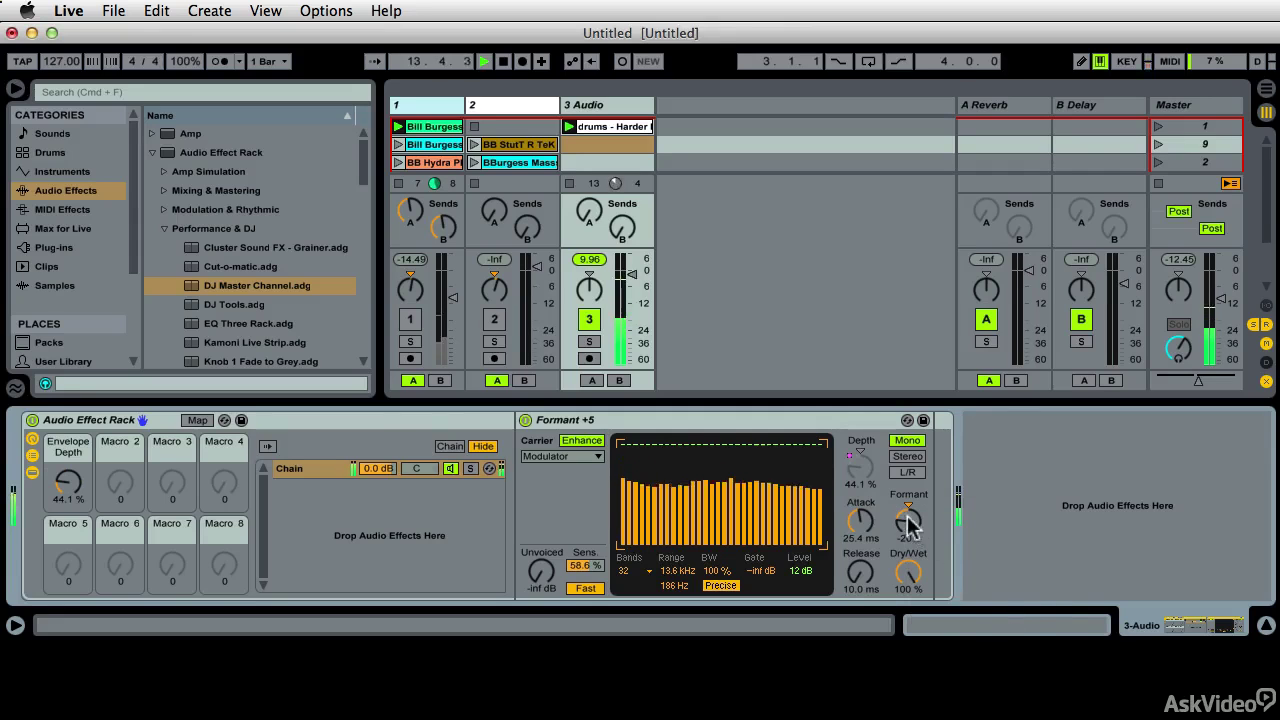
right_click(913, 527)
left_click(977, 638)
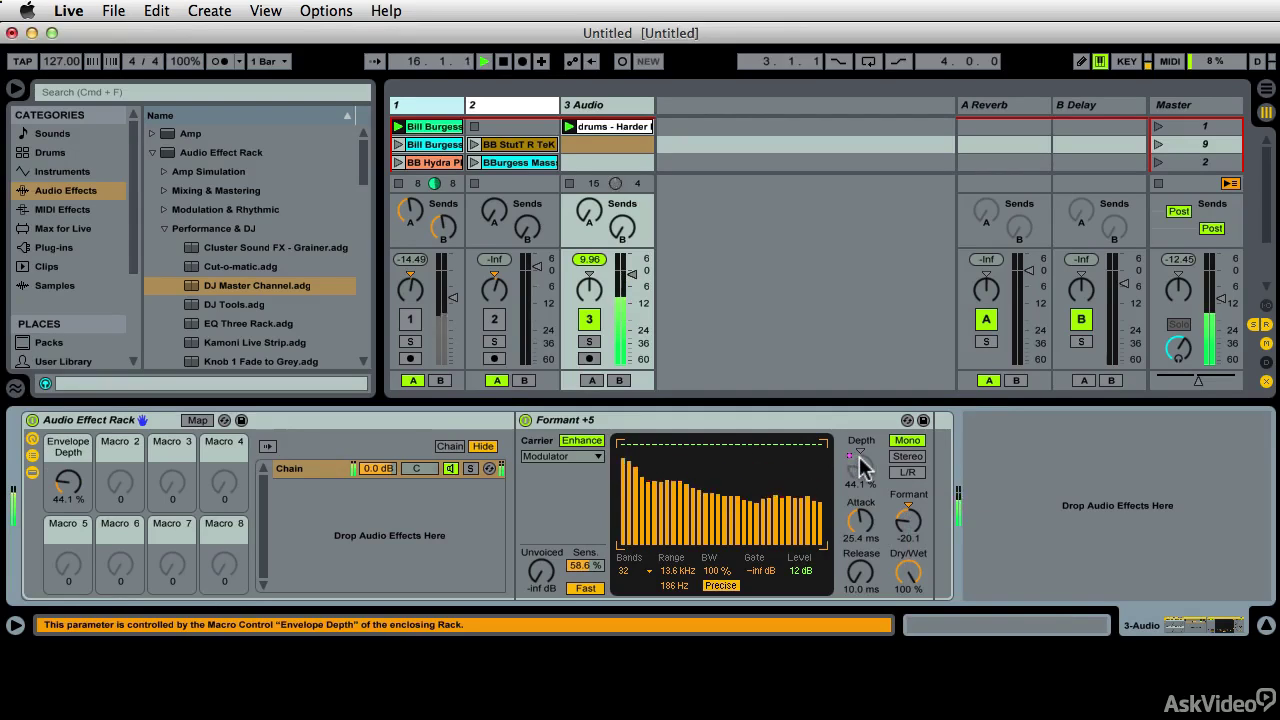
Map the vocoder's Attack and Release to Macro 1 alongside Depth, and sweep the macro during playback, leaving it at 78.
right_click(860, 518)
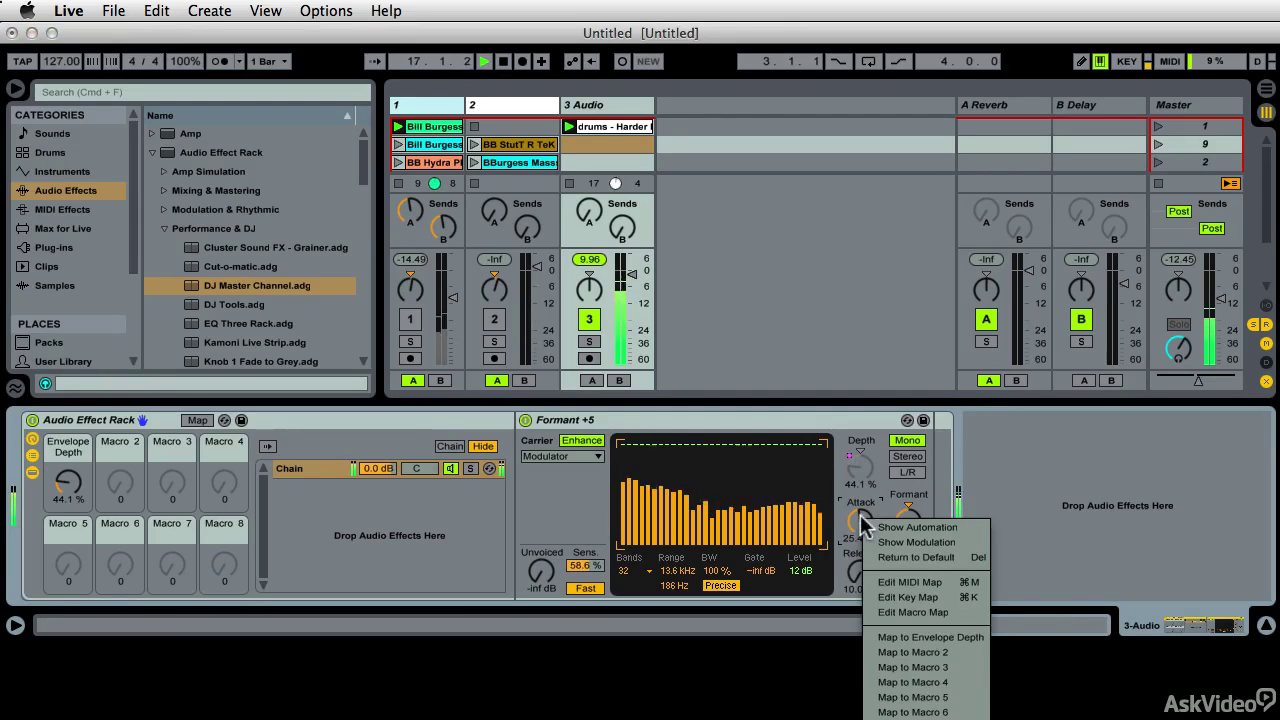
left_click(943, 645)
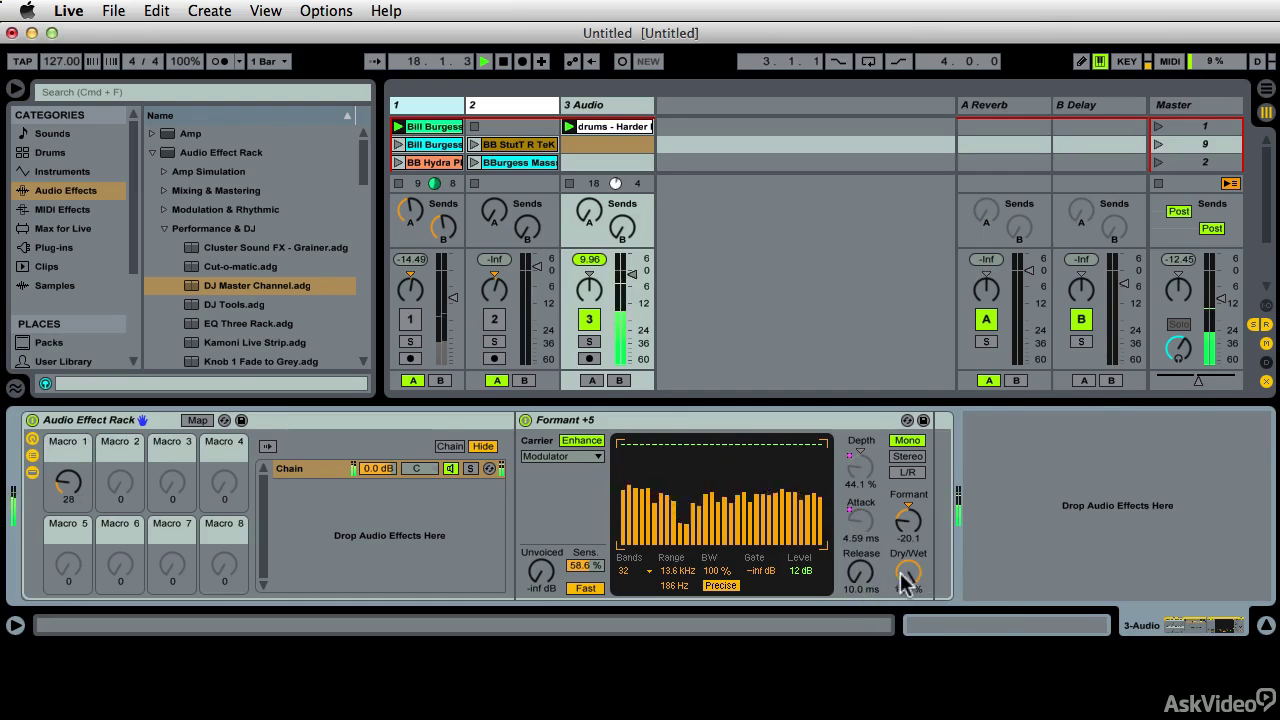
right_click(858, 571)
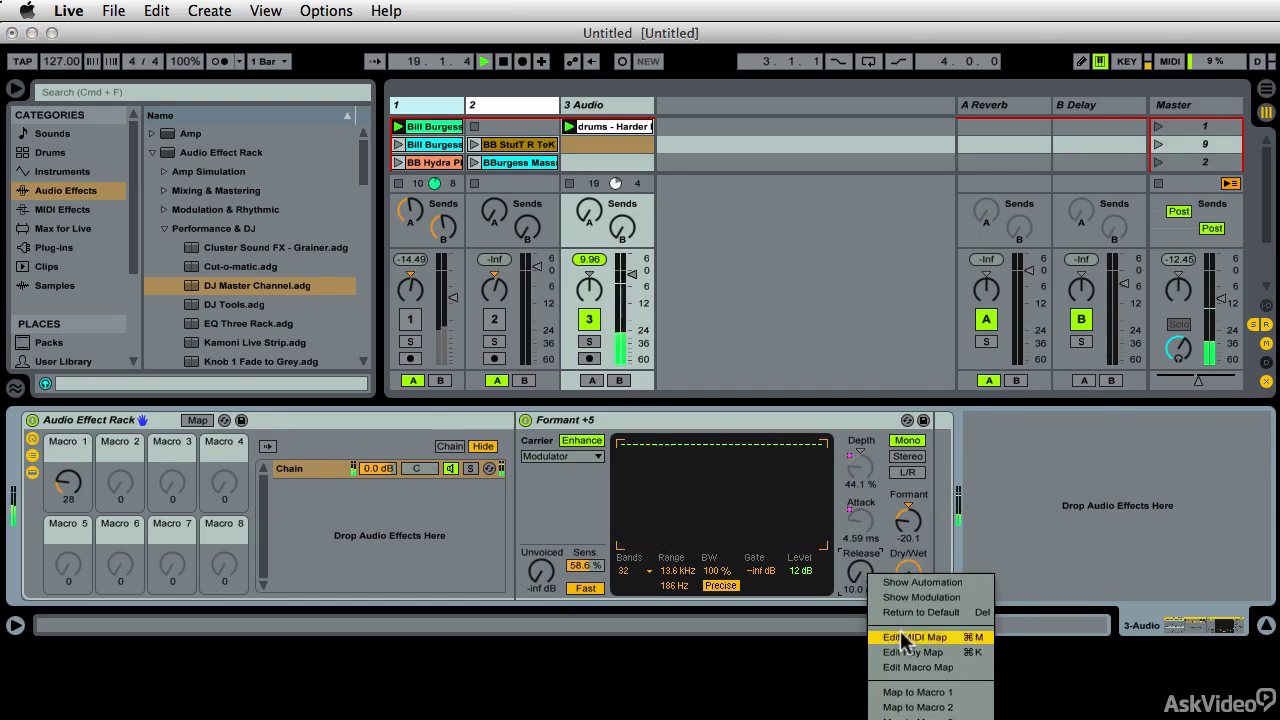
left_click(918, 693)
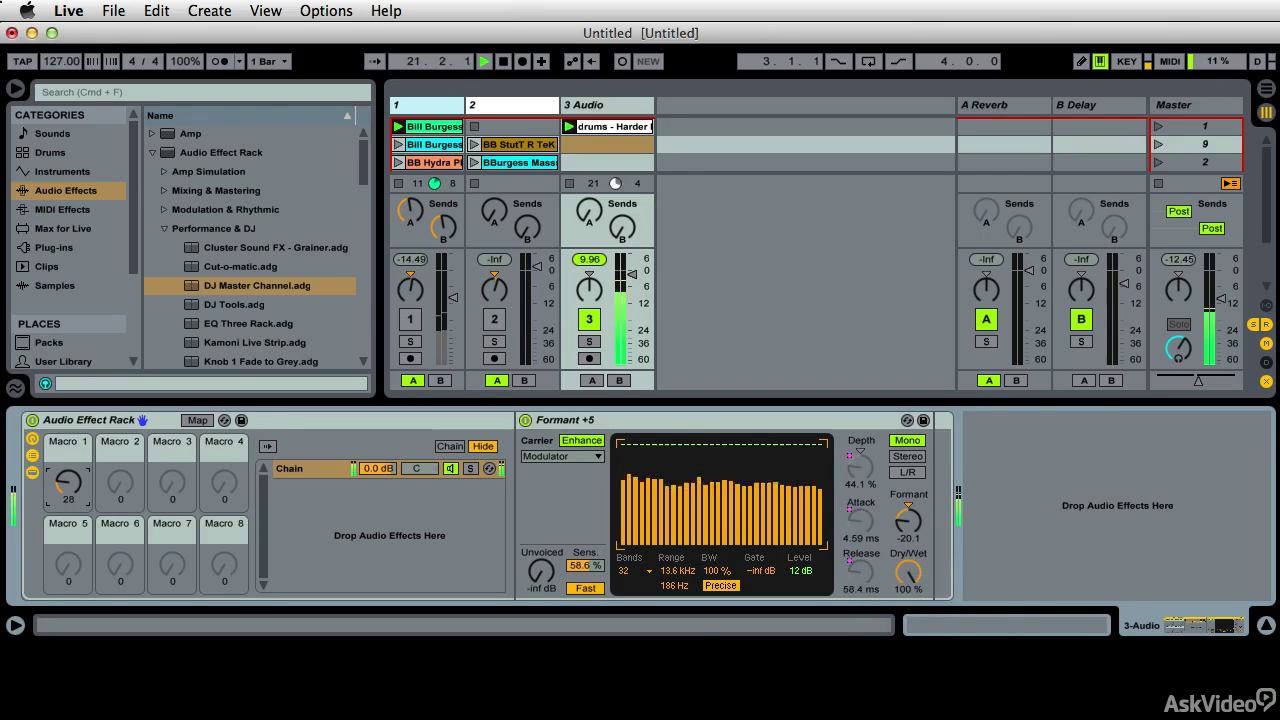
left_click_drag(68, 484, 68, 530)
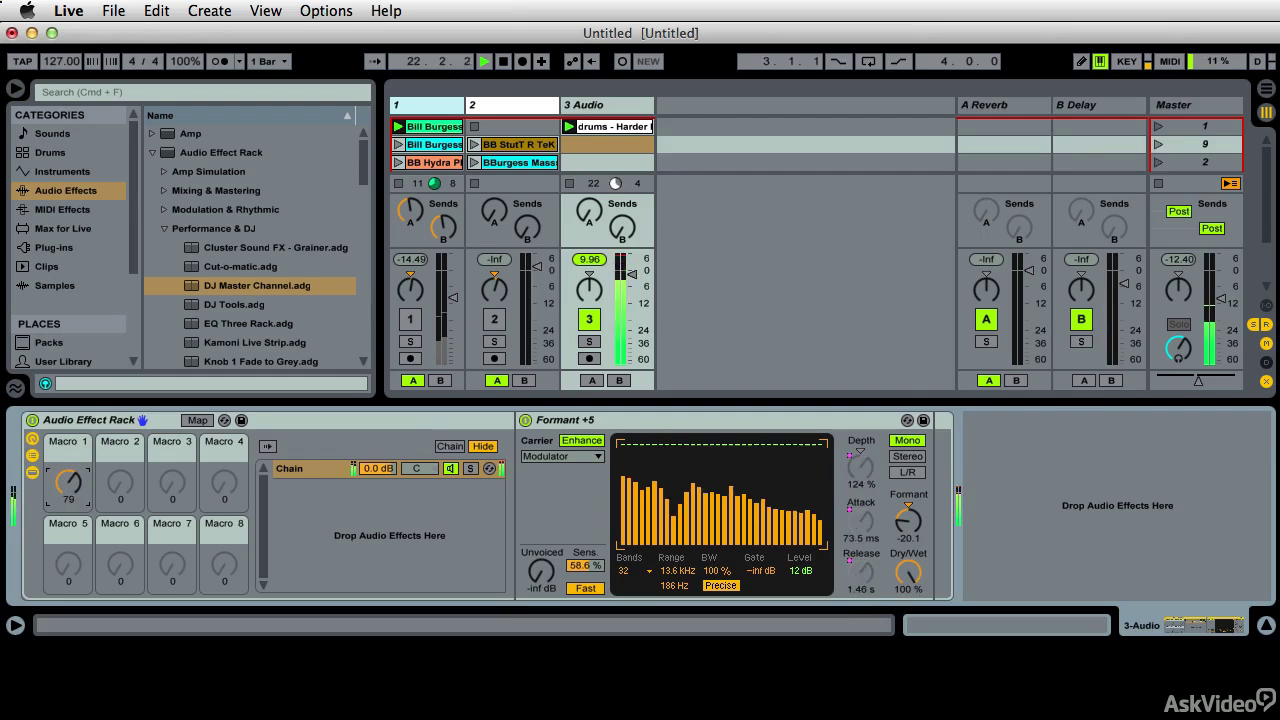
left_click_drag(68, 484, 68, 490)
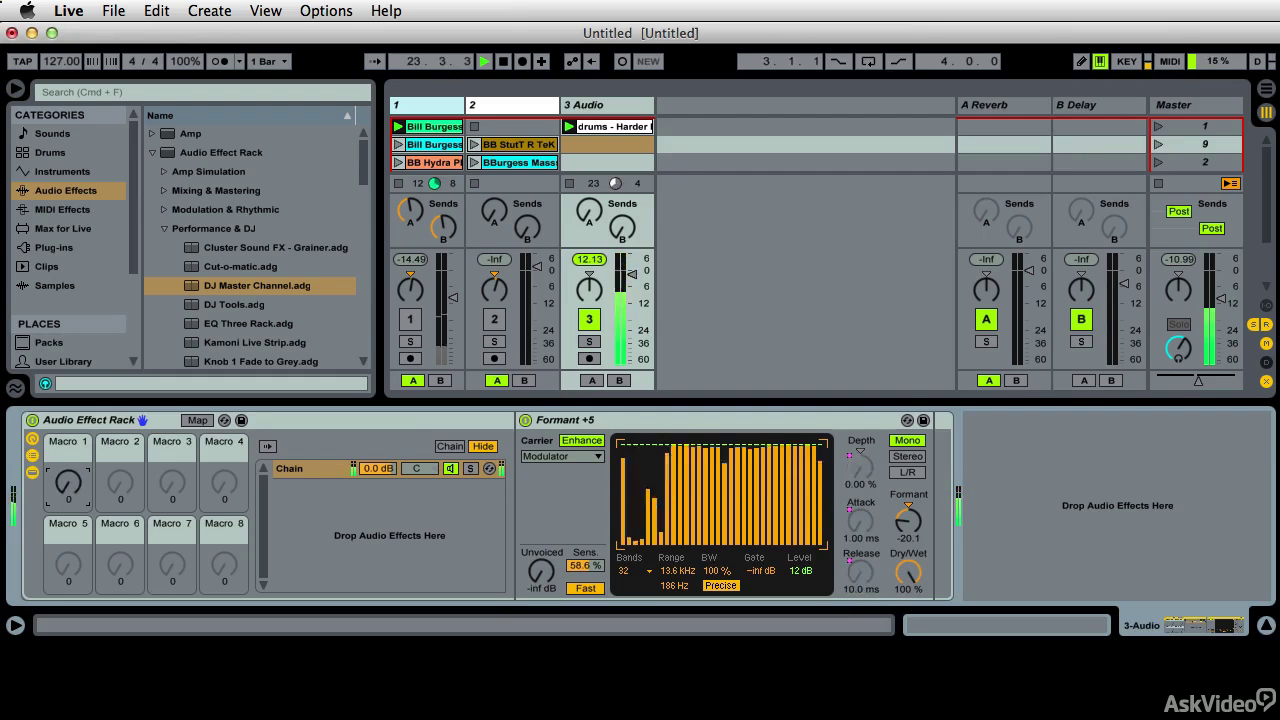
Open the rack's macro mappings, stop playback, and invert the Release Time range.
left_click(198, 420)
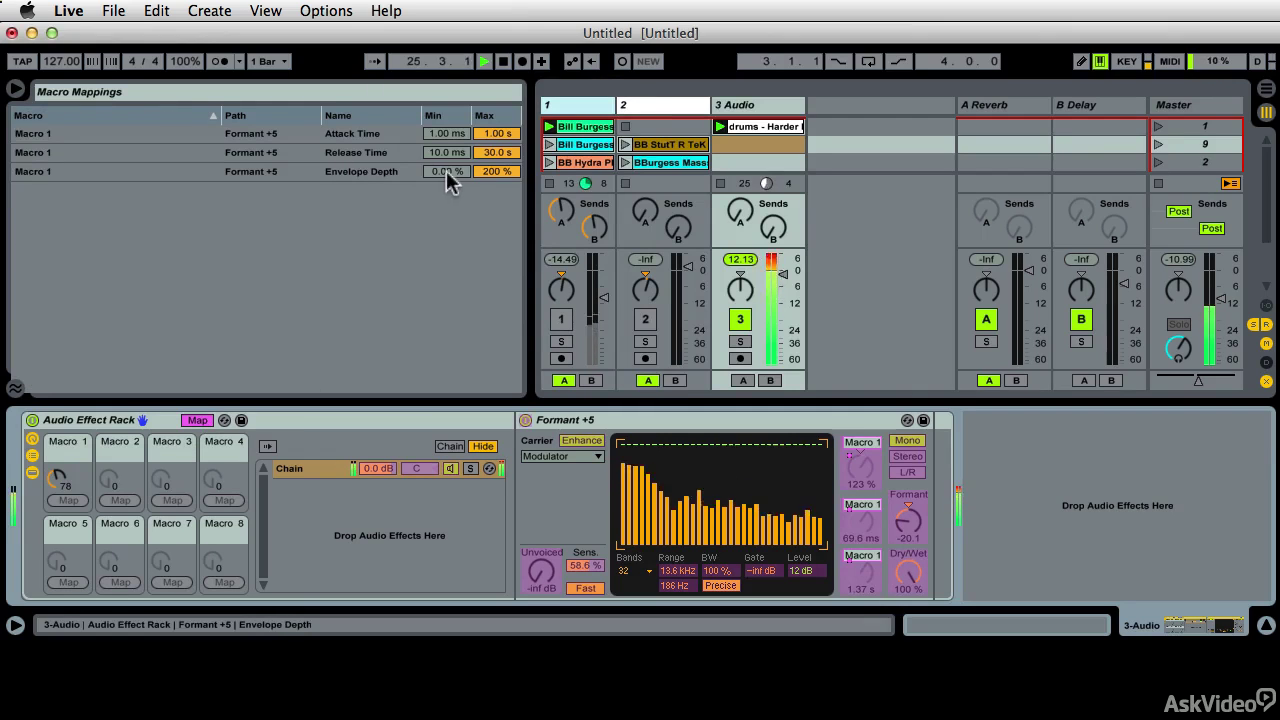
key("space")
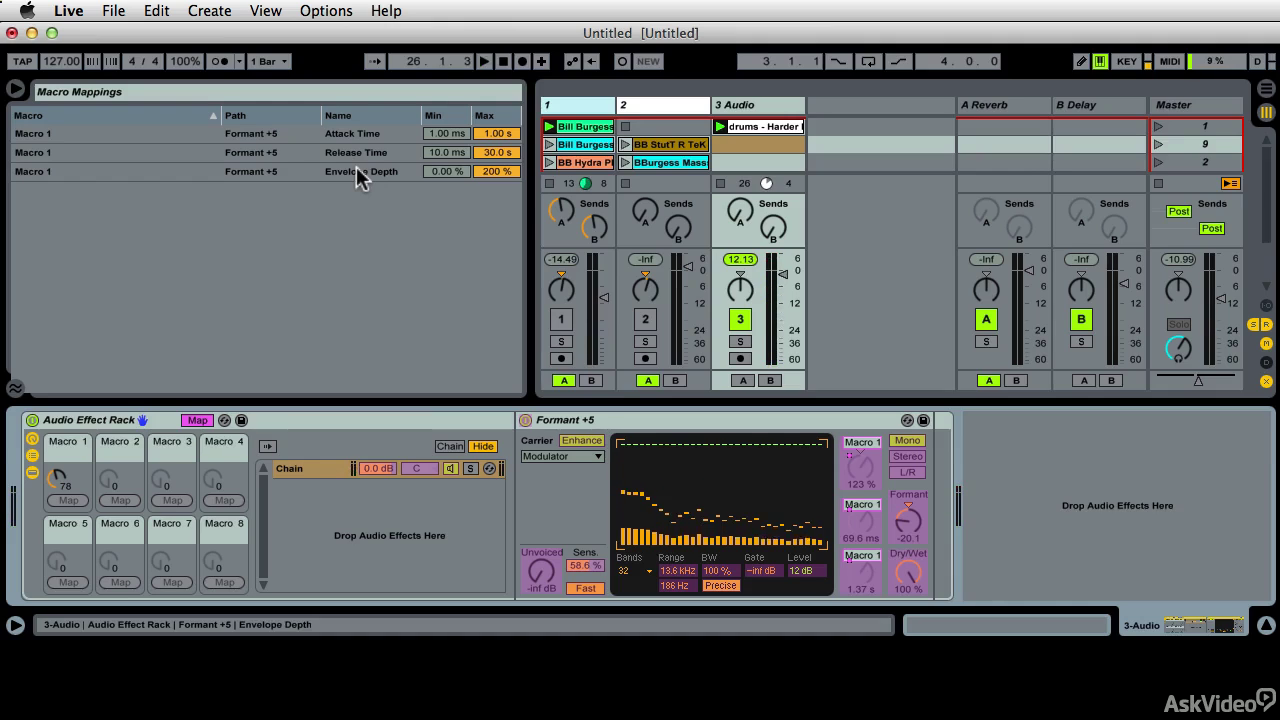
right_click(353, 149)
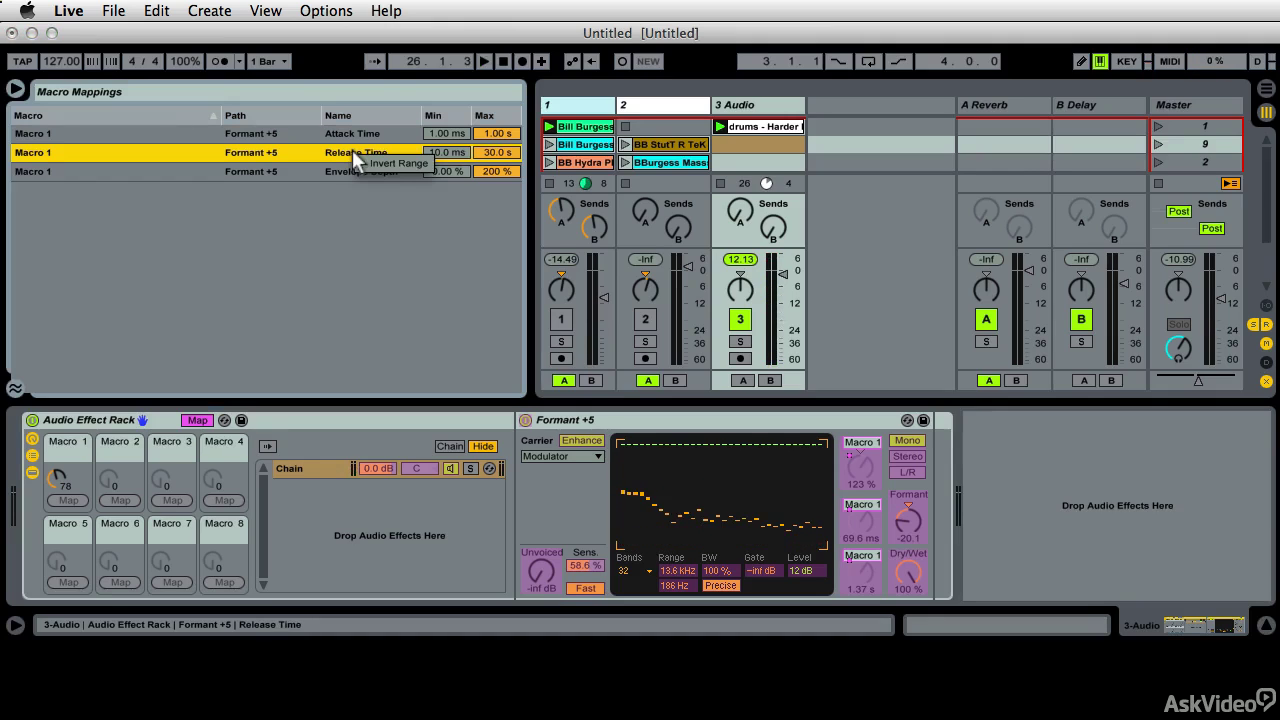
left_click(385, 163)
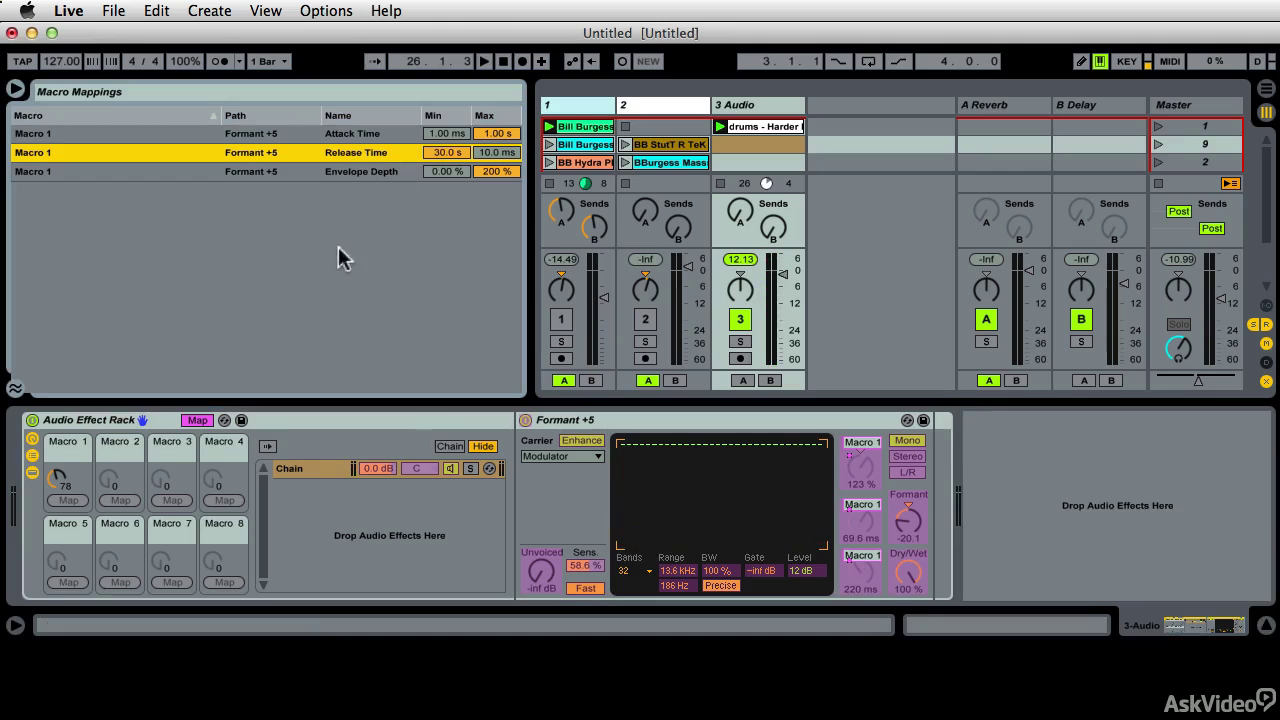
Audition the inverted release by sweeping Macro 1 during playback, leaving it at 77, and stop playback.
key("space")
left_click_drag(70, 488, 70, 460)
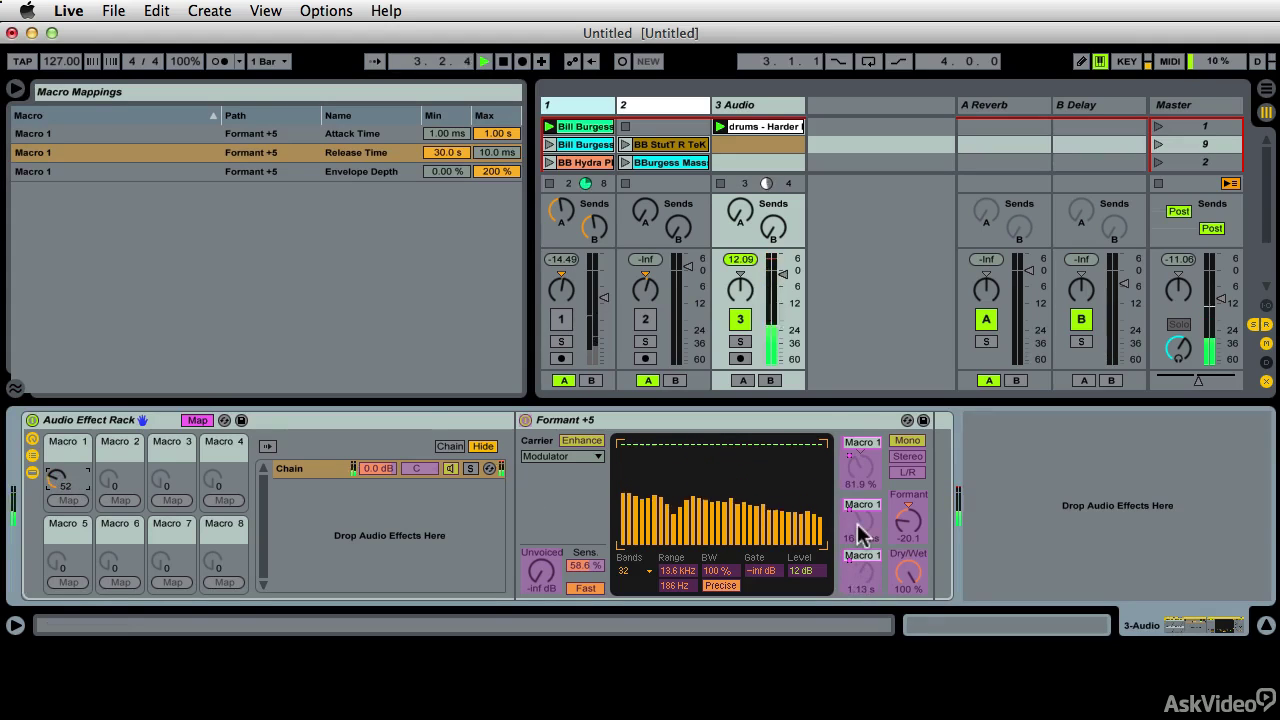
mouse_move(57, 480)
left_mouse_down()
mouse_move(57, 449)
mouse_move(57, 468)
left_mouse_up()
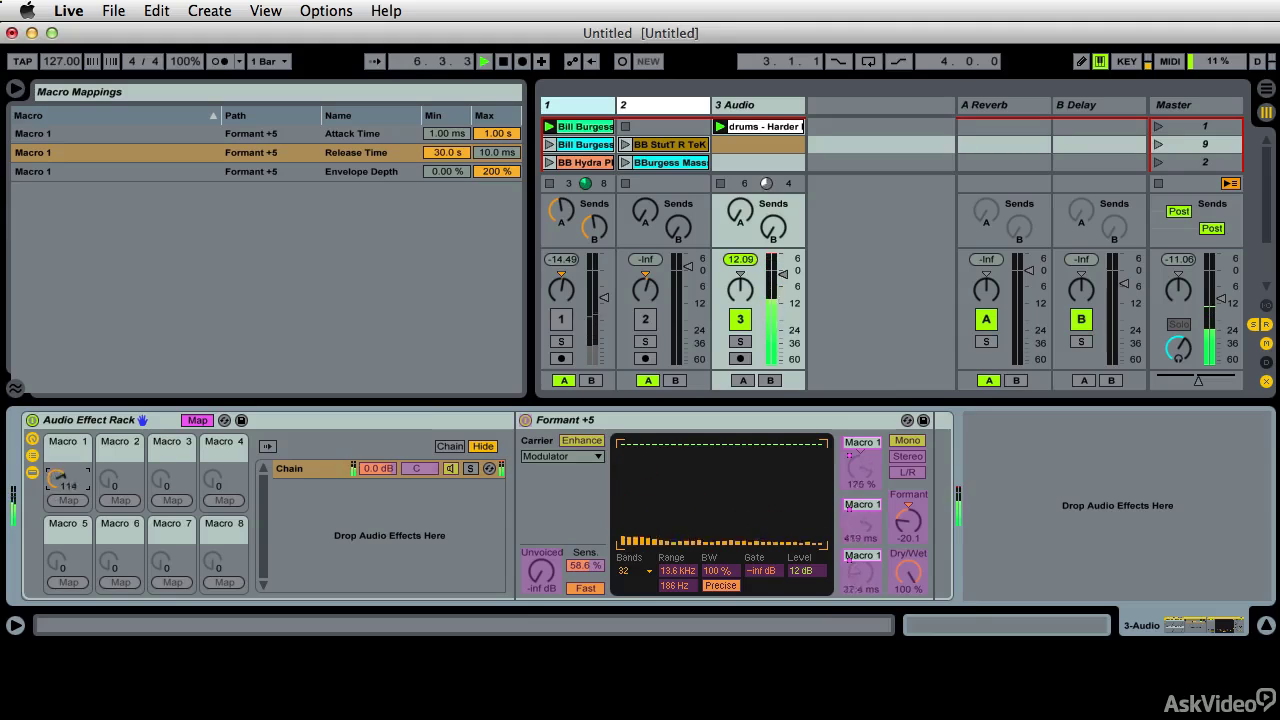
left_click_drag(57, 480, 52, 480)
key("space")
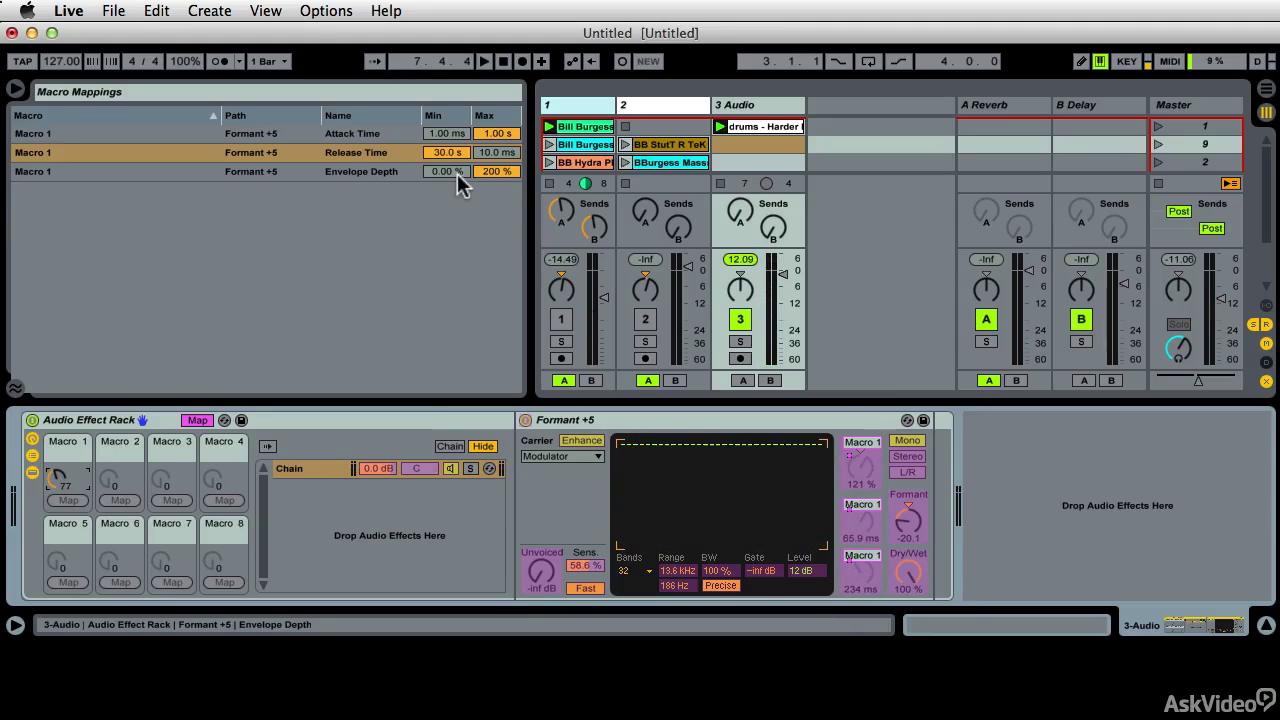
Limit Envelope Depth's macro range to 112–136 % and sweep Macro 1 during playback, leaving mapping mode and the macro at 62.
left_click_drag(445, 170, 445, 140)
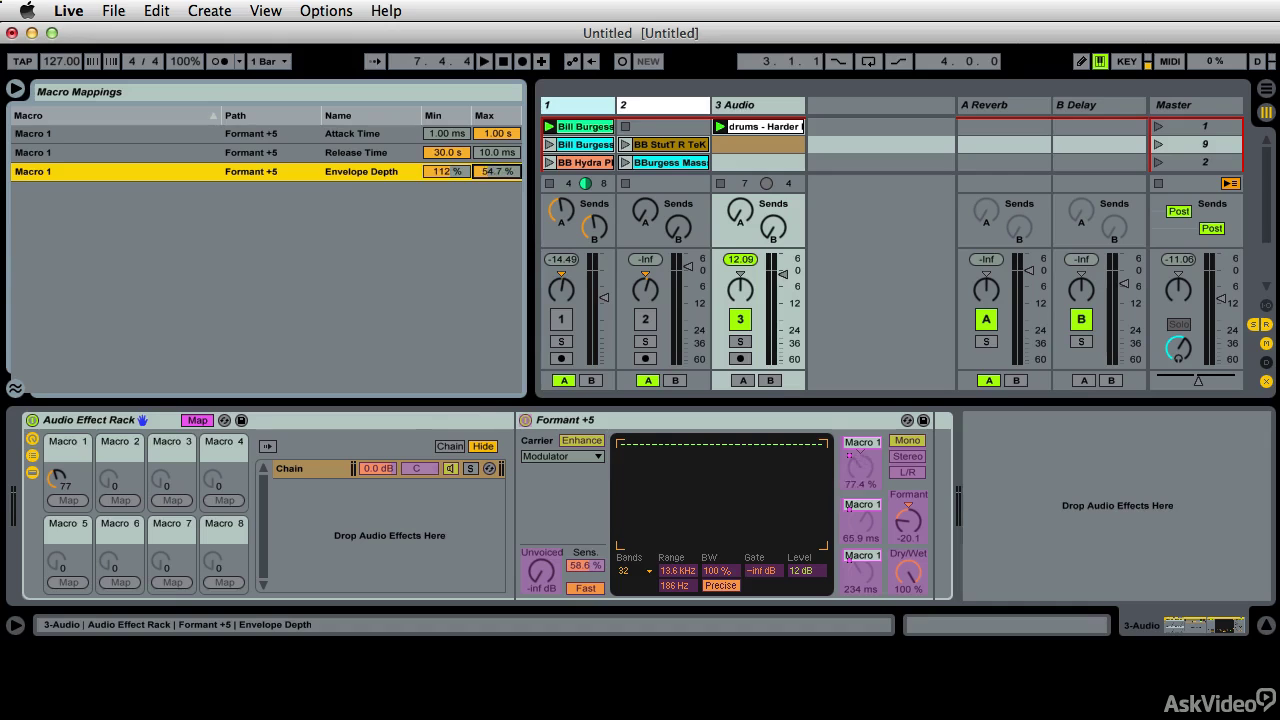
key("space")
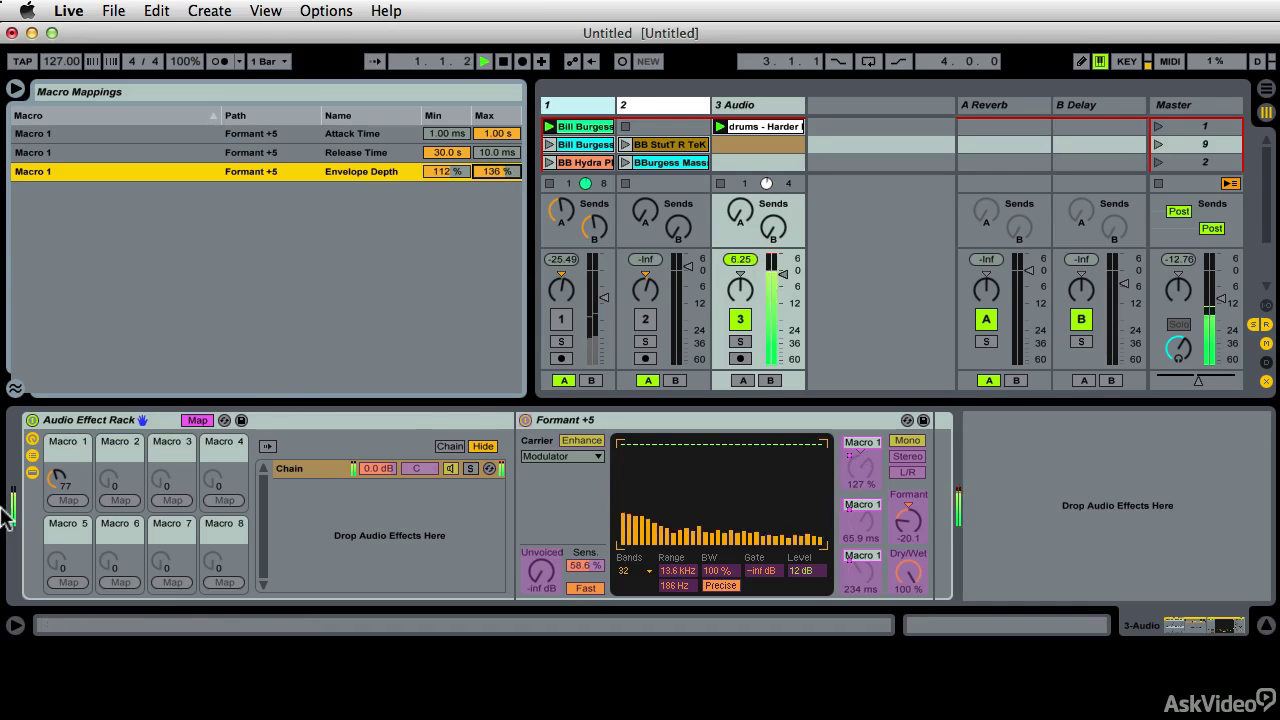
left_click_drag(57, 477, 57, 382)
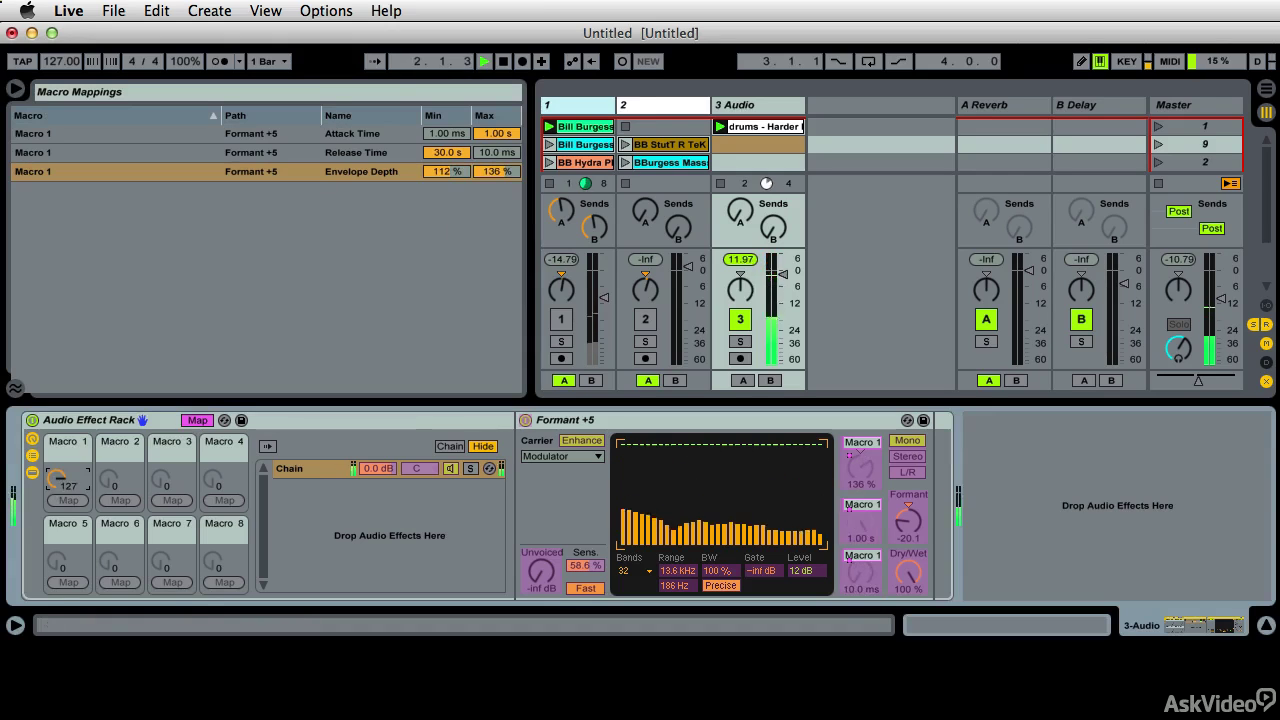
left_click_drag(57, 477, 57, 560)
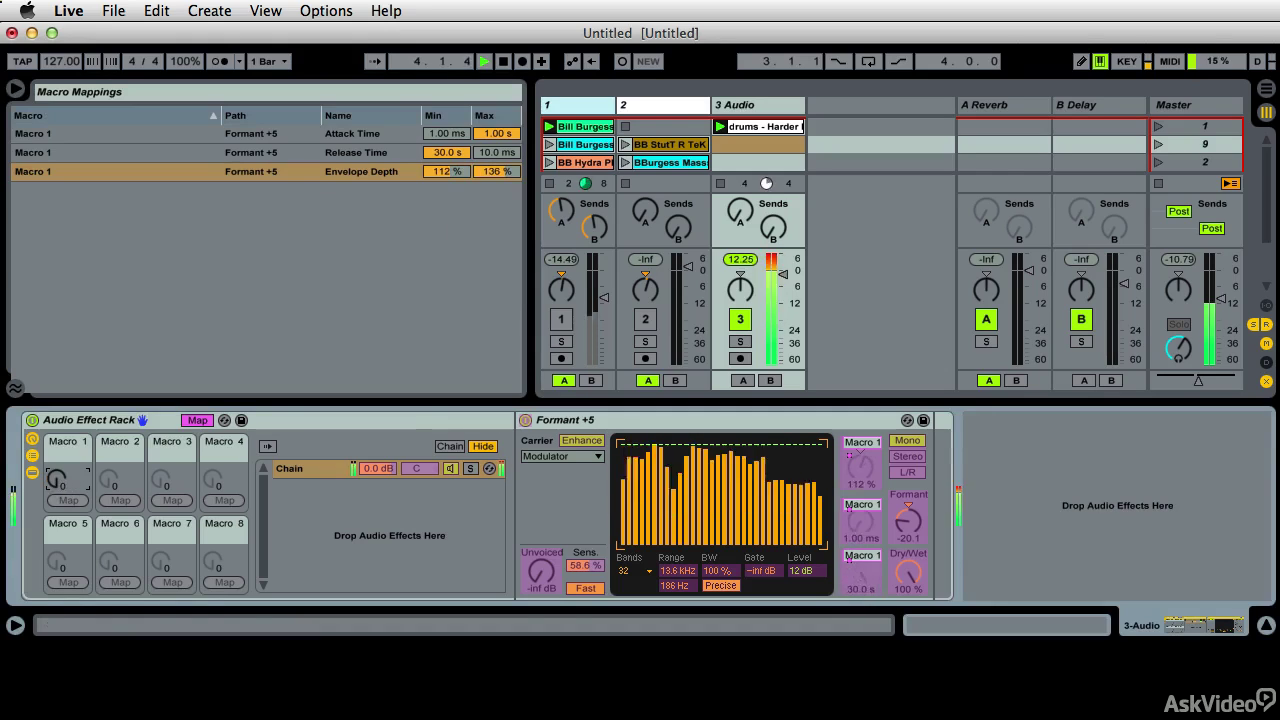
left_click(197, 420)
left_click_drag(80, 490, 80, 550)
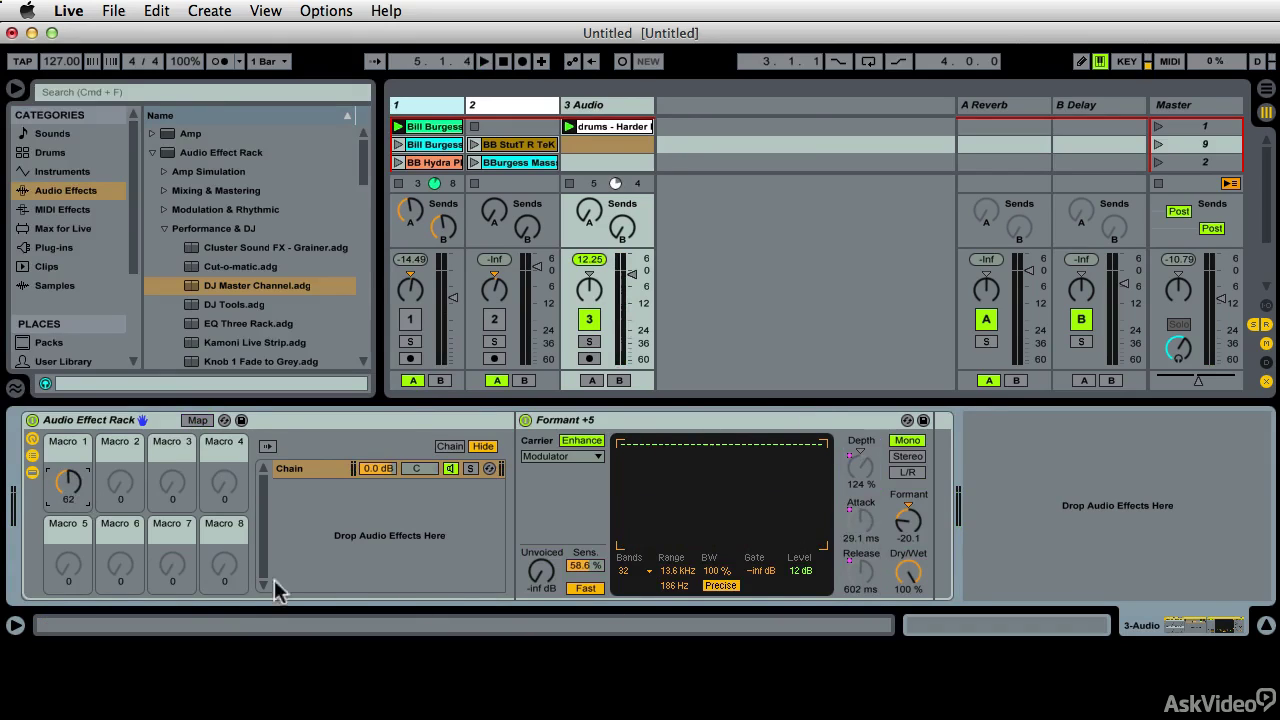
Collapse the Audio Effect Rack presets and add the Beat Repeat preset Vocal Fun.adv after the rack on the 3 Audio track.
left_click(167, 229)
left_click(161, 152)
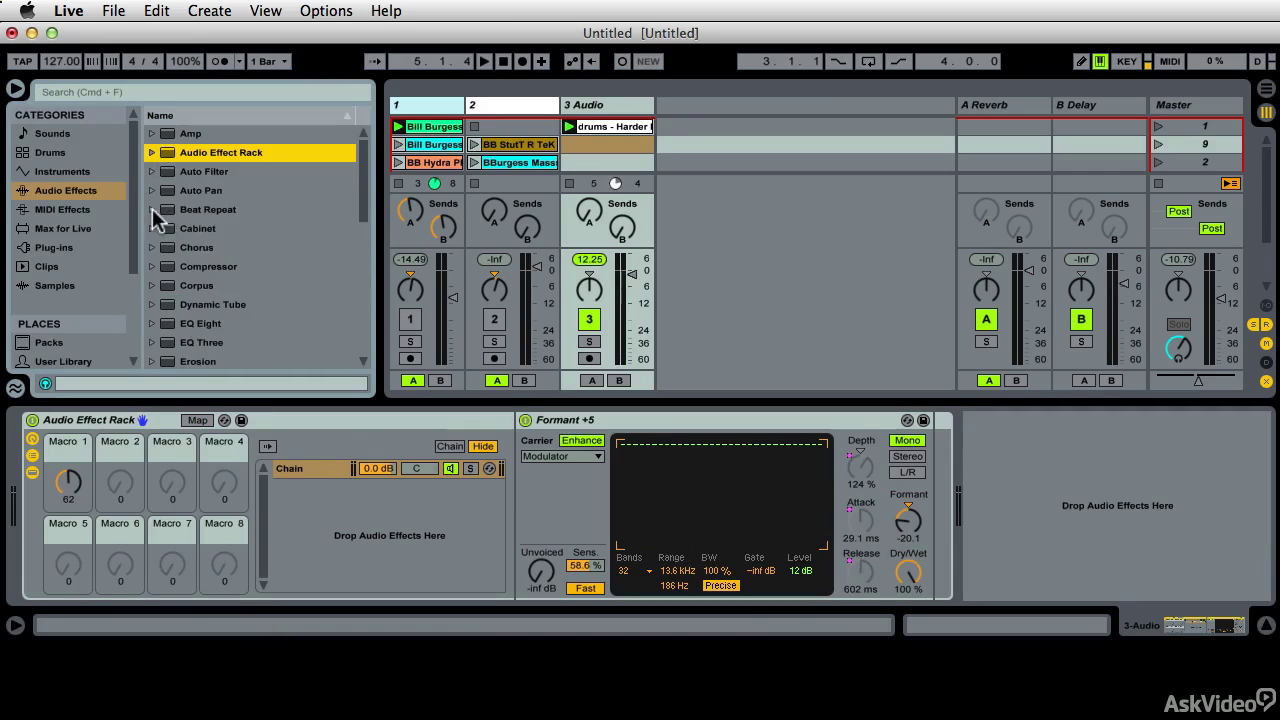
left_click(153, 210)
scroll(260, 290, "down", 5)
mouse_move(230, 266)
left_mouse_down()
mouse_move(555, 425)
mouse_move(955, 465)
mouse_move(475, 445)
mouse_move(1000, 478)
left_mouse_up()
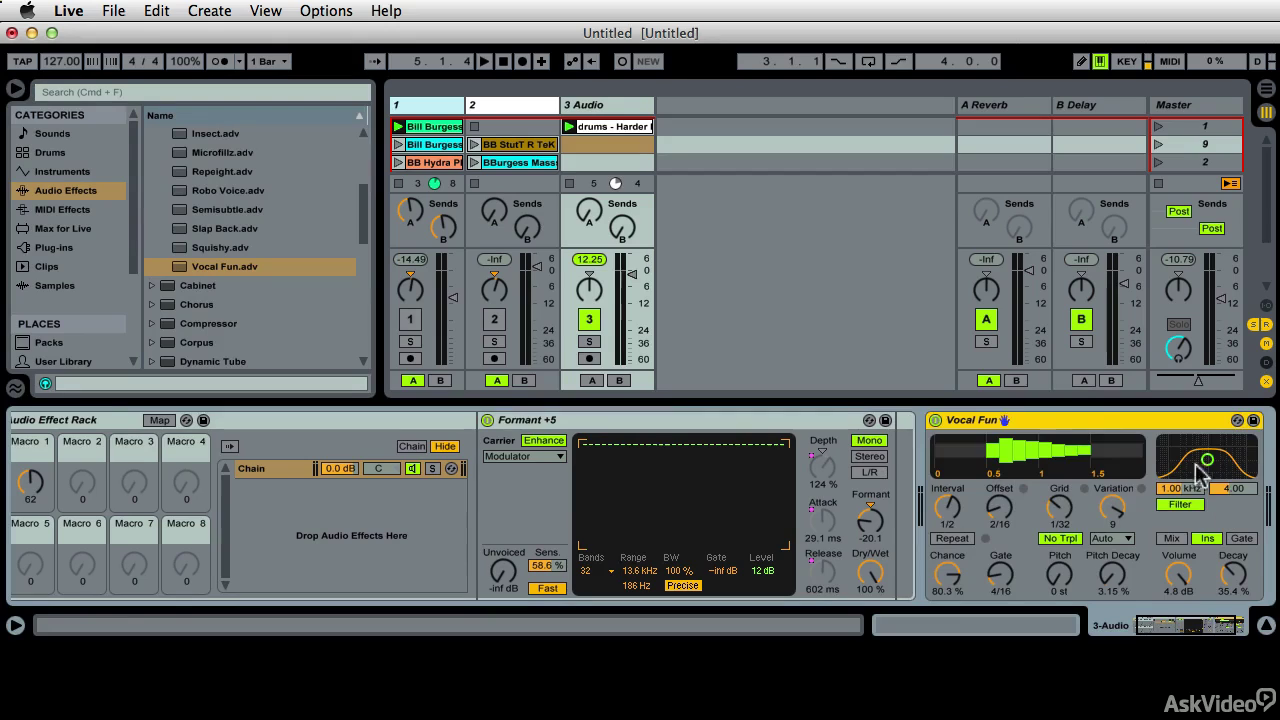
Check the mapping options for Vocal Fun's Grid, and move the device into the rack's chain directly after the vocoder.
right_click(1058, 510)
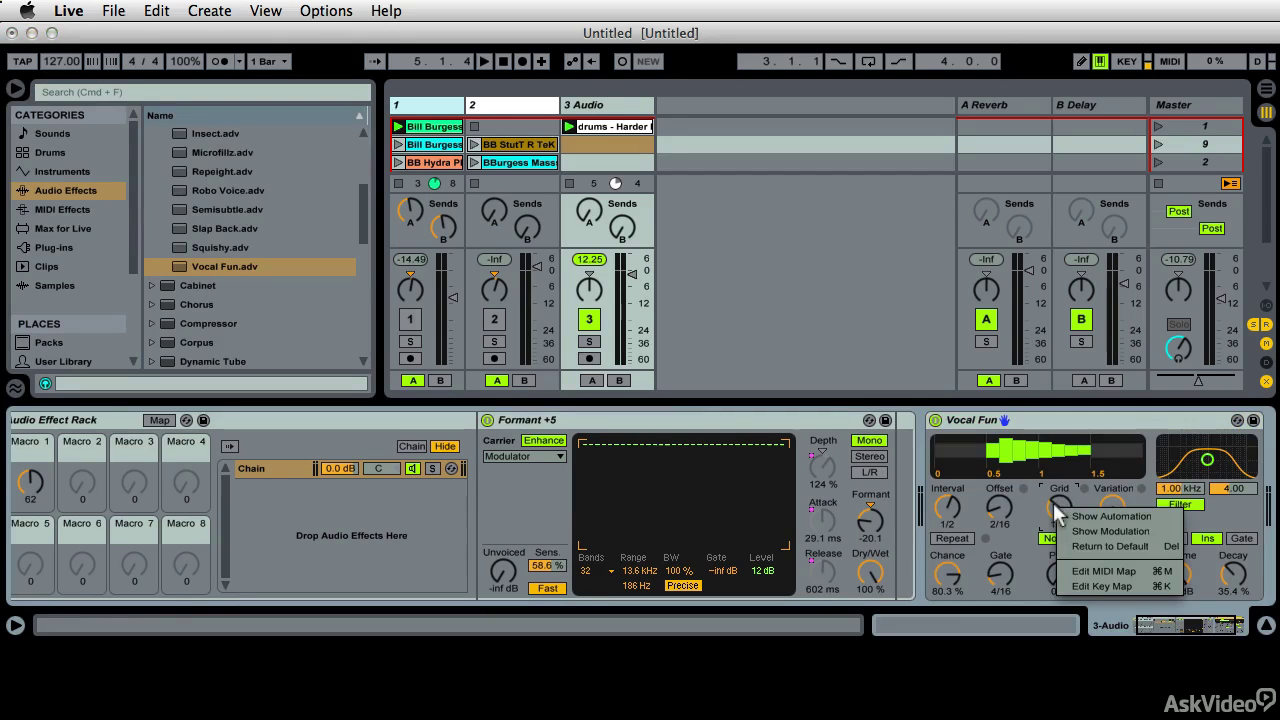
left_click(1037, 578)
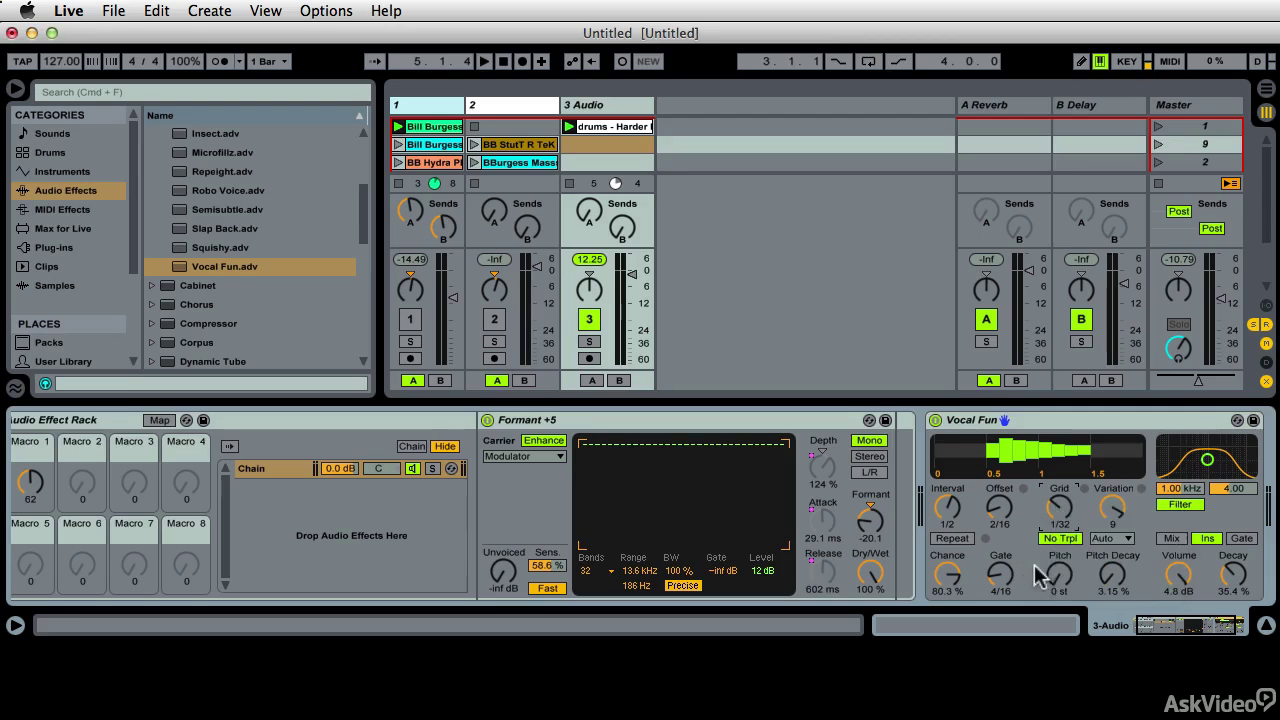
left_click_drag(1080, 425, 892, 426)
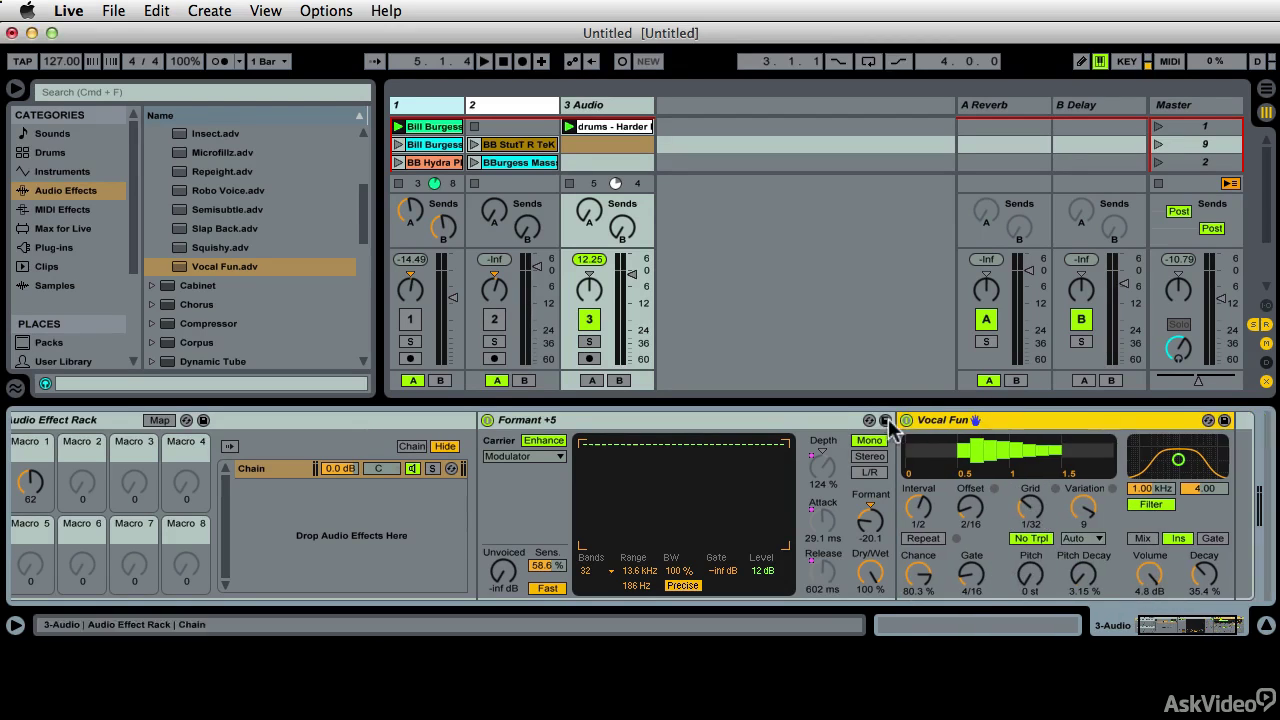
Map Vocal Fun's Interval to Macro 1 and sweep the macro during playback, leaving it at 20, and stop playback.
right_click(921, 502)
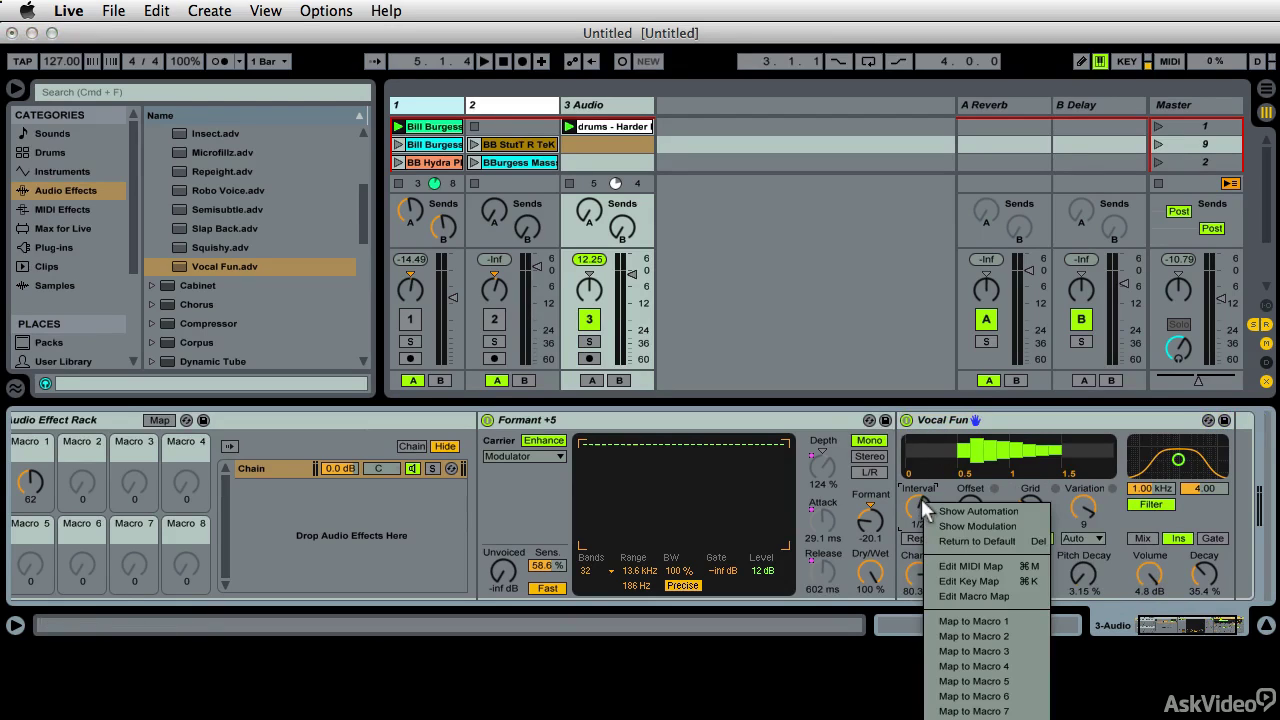
left_click(978, 621)
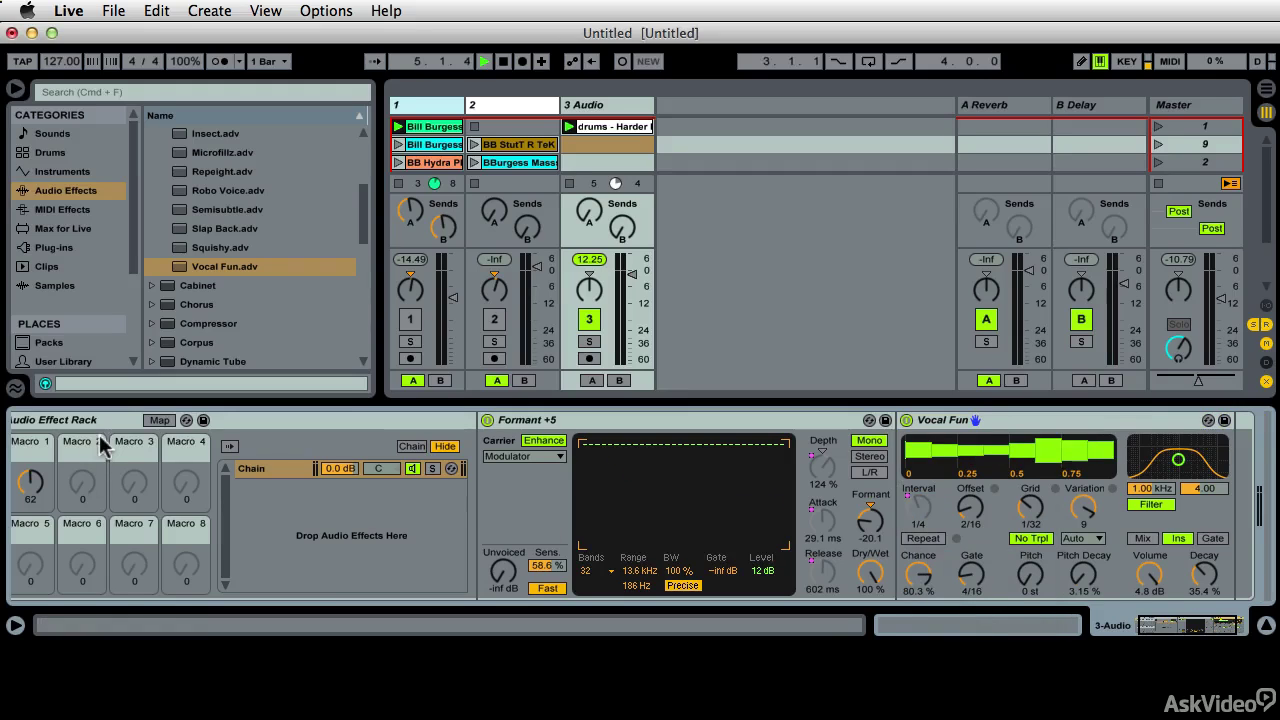
key("space")
left_click_drag(34, 480, 34, 522)
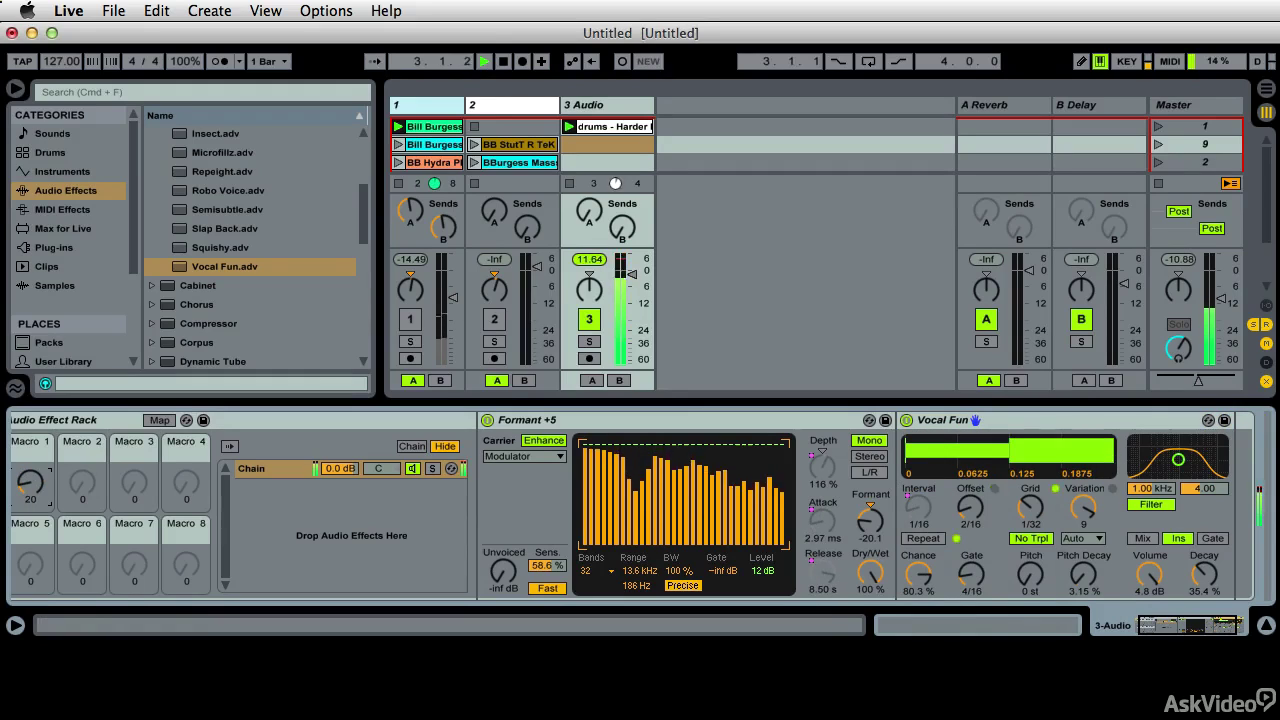
key("space")
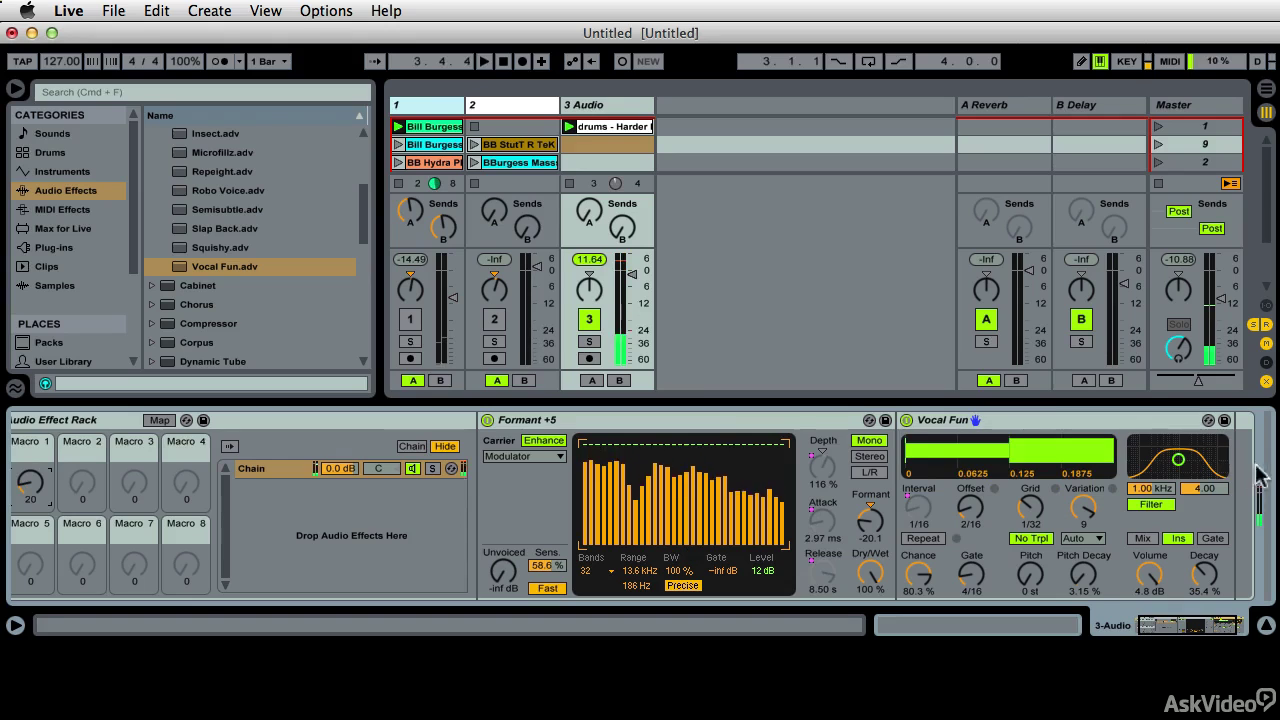
Limit Vocal Fun's Interval mapping to 1/16–1/8 and sweep Macro 1 during playback, leaving it at 0 with playback stopped.
left_click(159, 420)
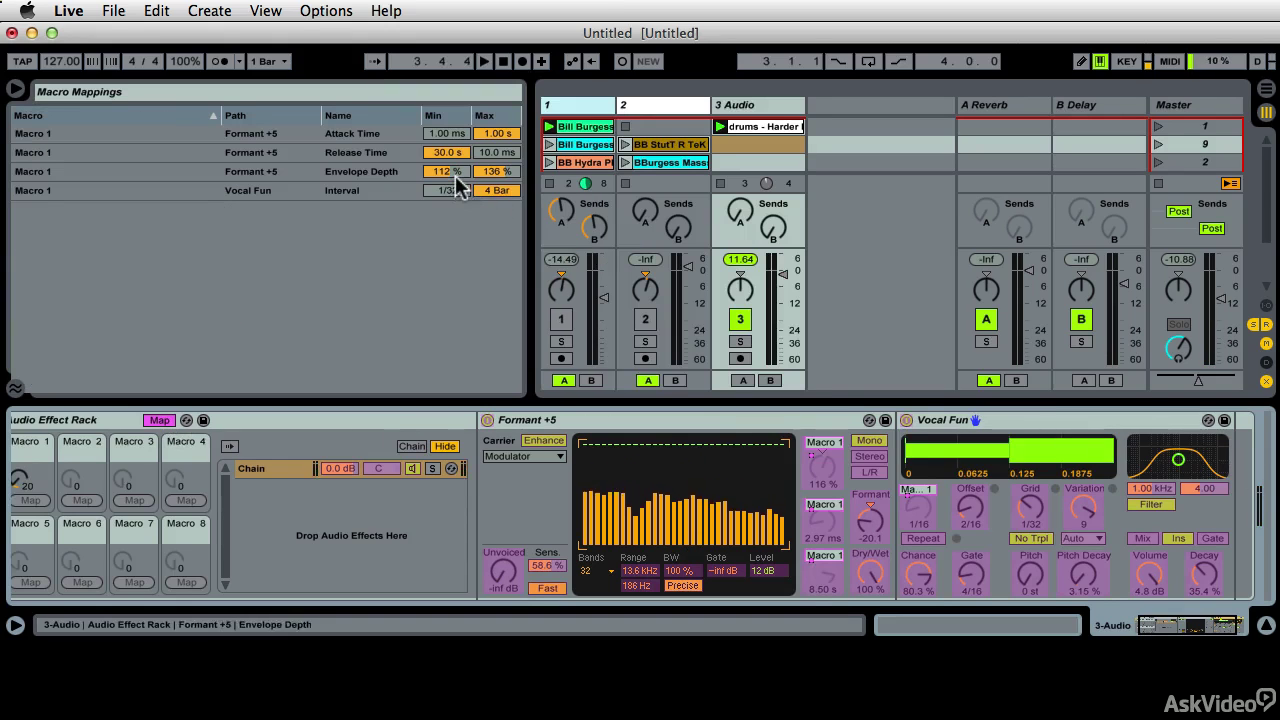
left_click_drag(482, 192, 445, 197)
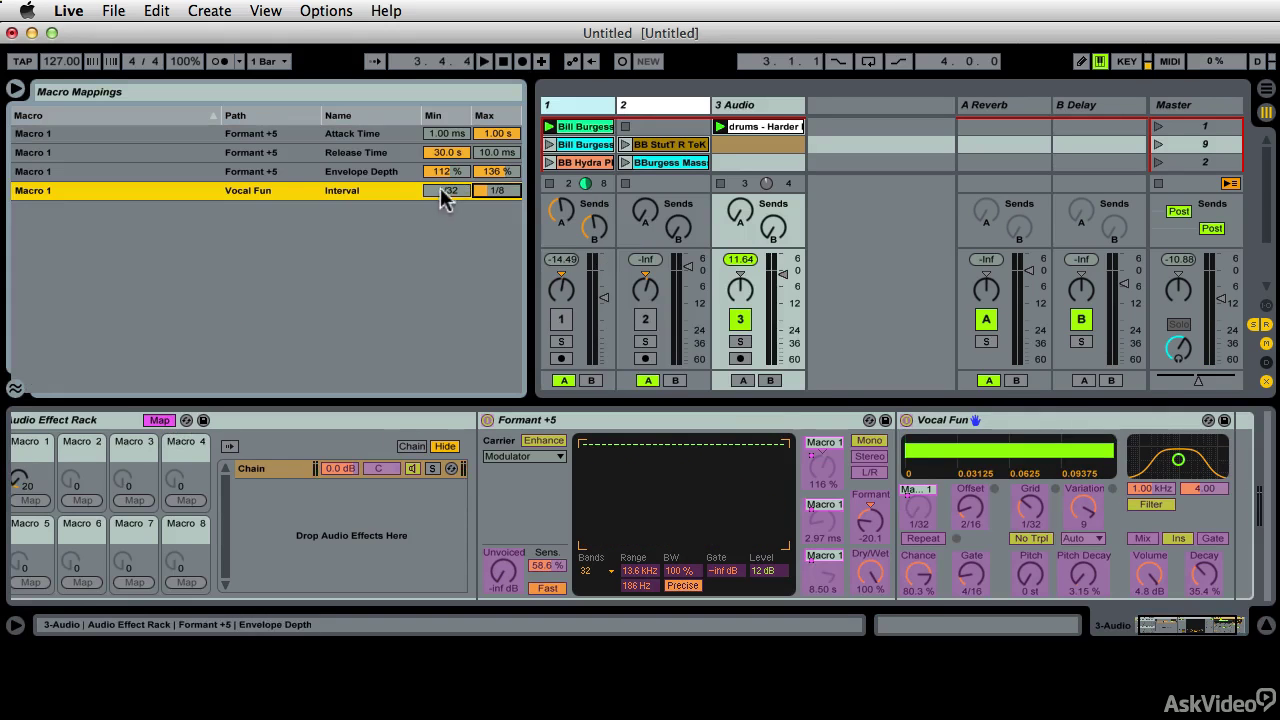
key("space")
left_click_drag(23, 486, 20, 556)
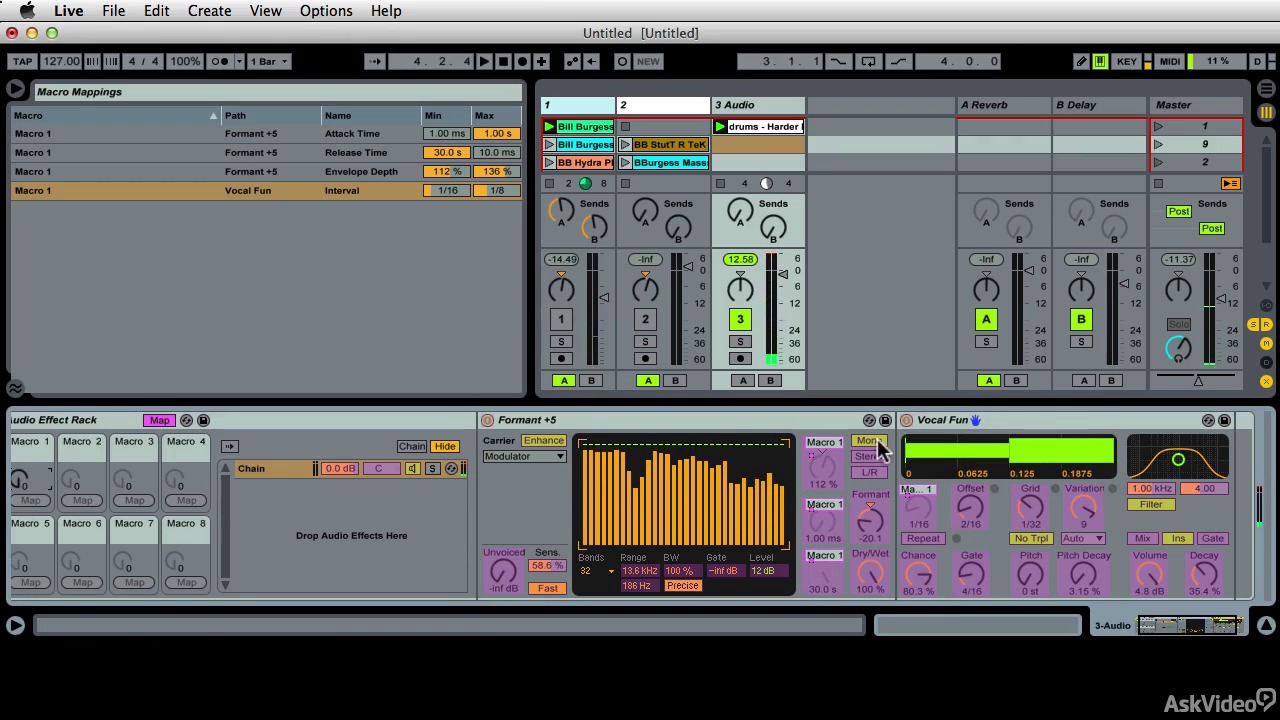
key("space")
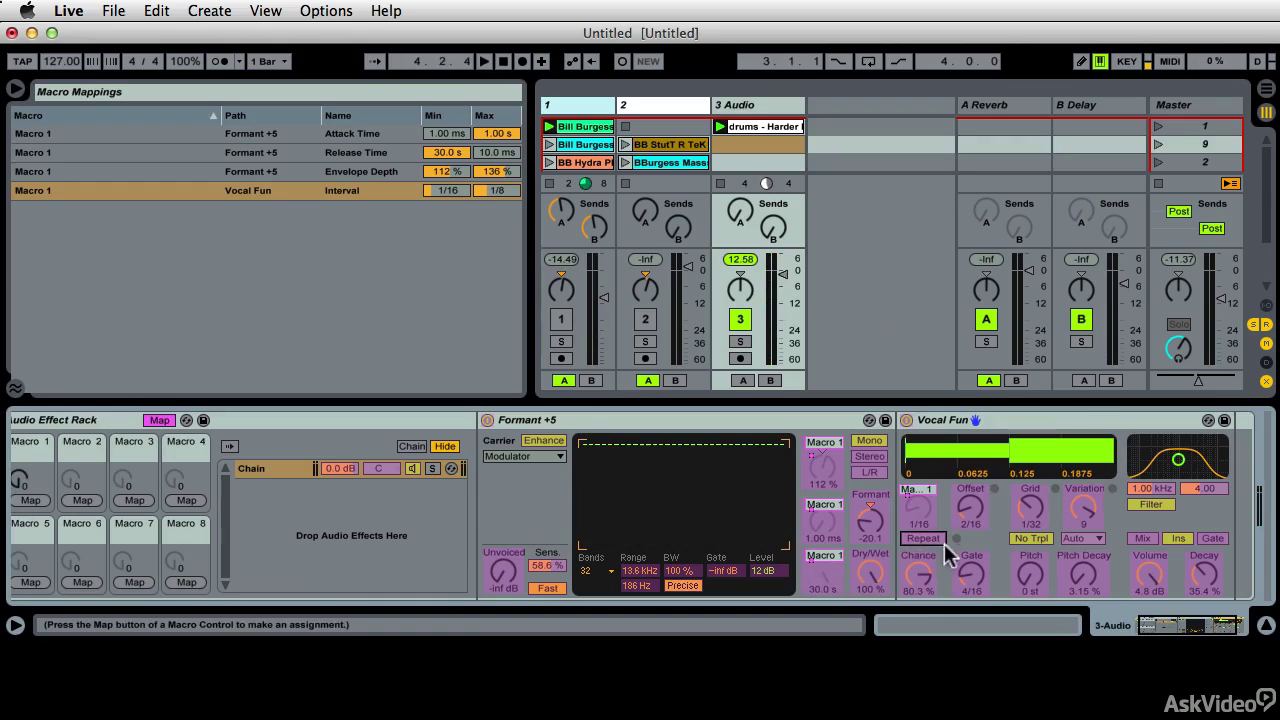
Map Vocal Fun's Repeat switch to Macro 1.
right_click(925, 540)
left_click(975, 625)
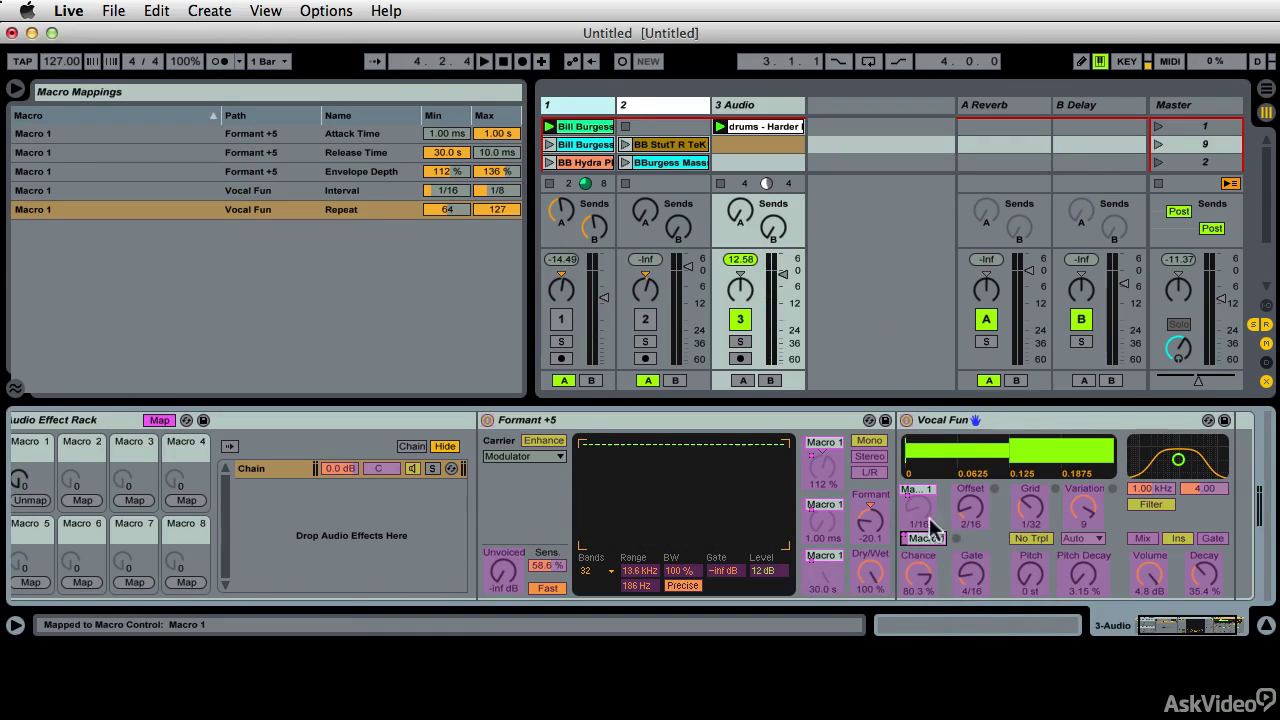
right_click(908, 420)
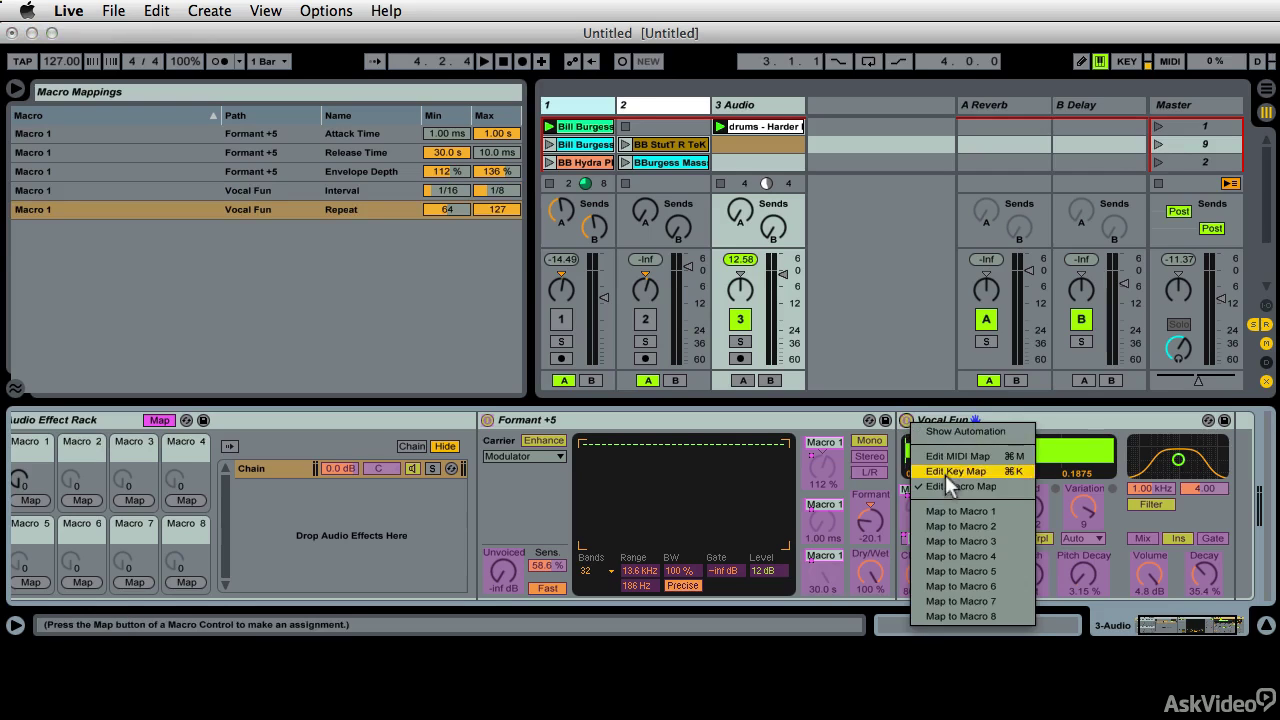
left_click(945, 511)
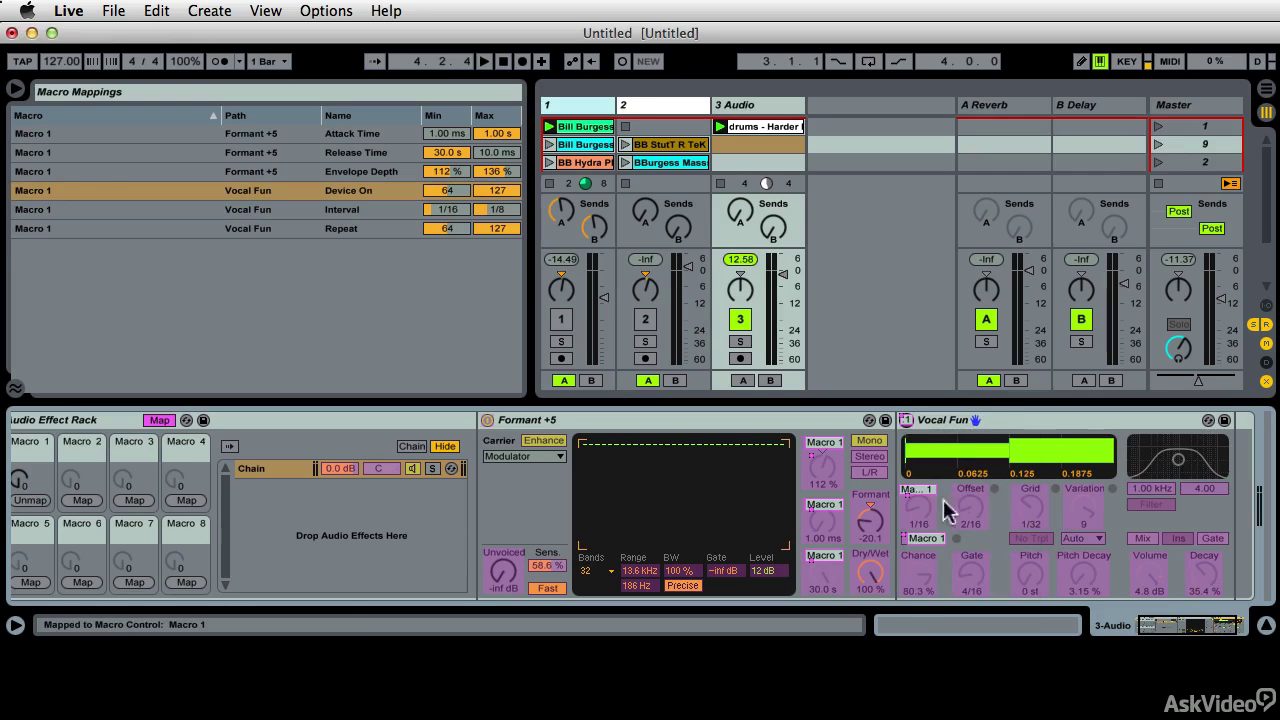
left_click(160, 420)
key("space")
left_click_drag(32, 482, 32, 398)
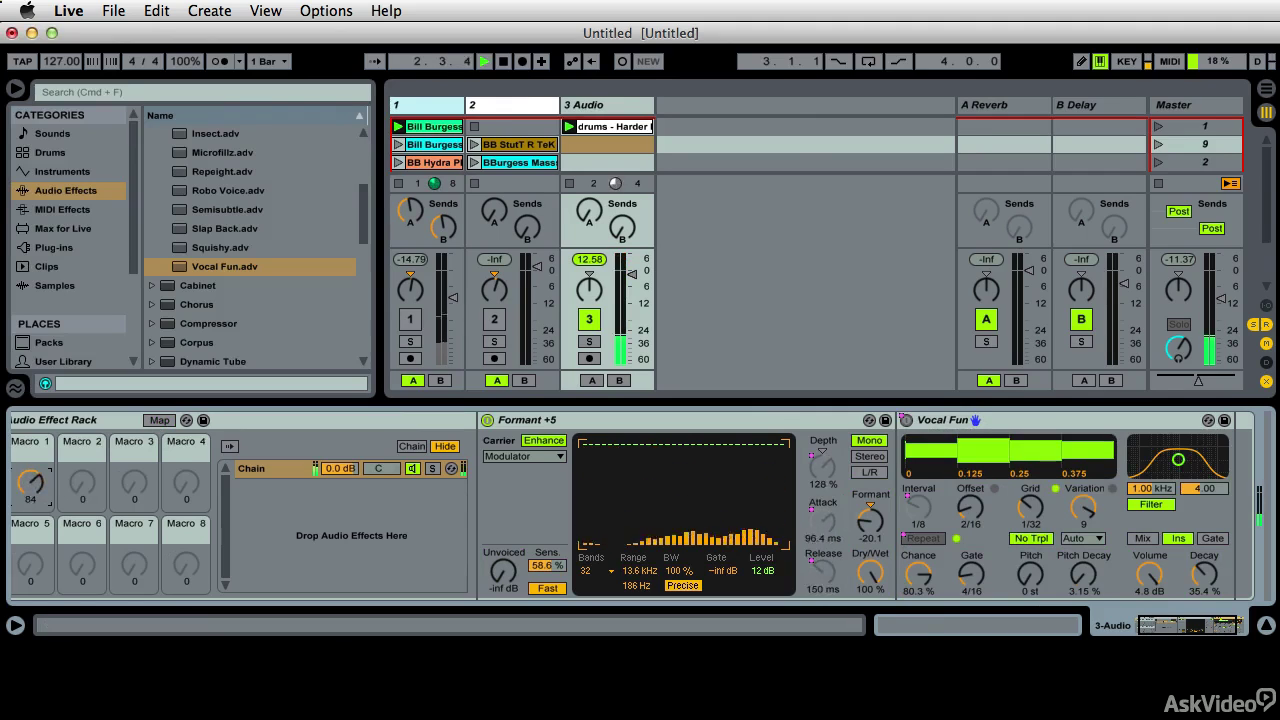
left_click_drag(32, 398, 32, 480)
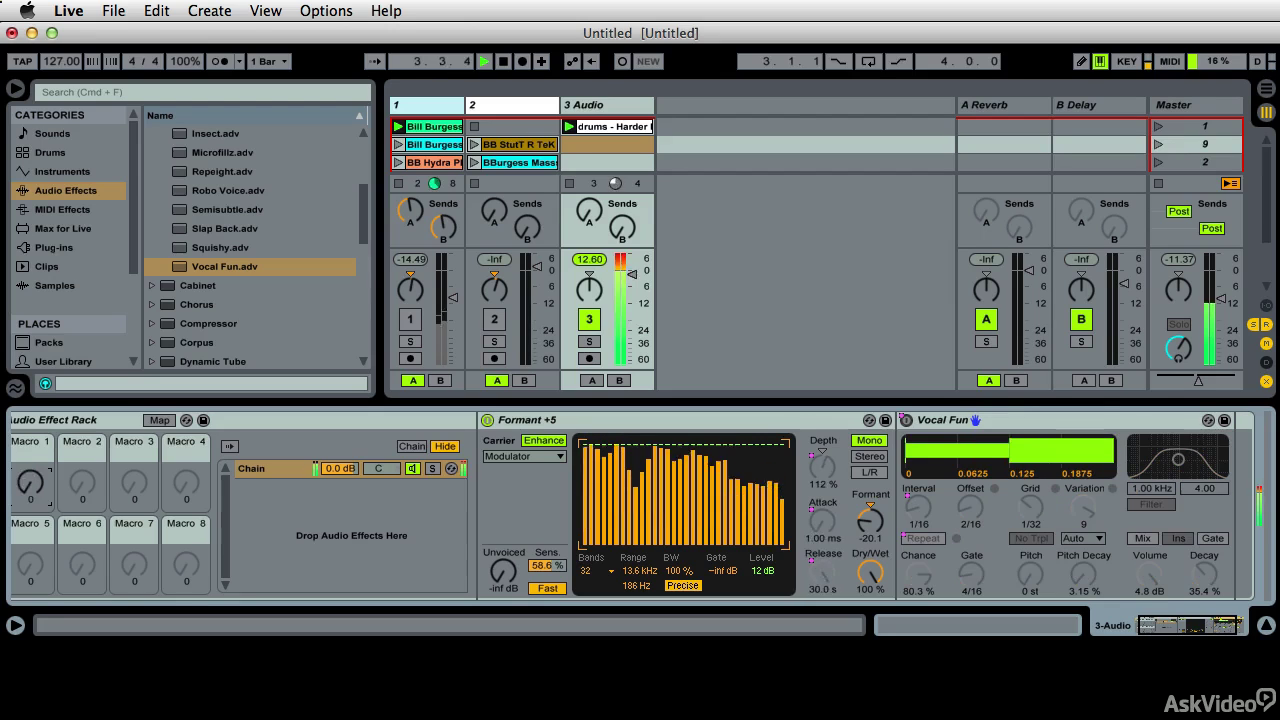
Set the minimum of Vocal Fun's Device On mapping to 96 and try Macro 1 during playback, leaving it at 0.
left_click(160, 420)
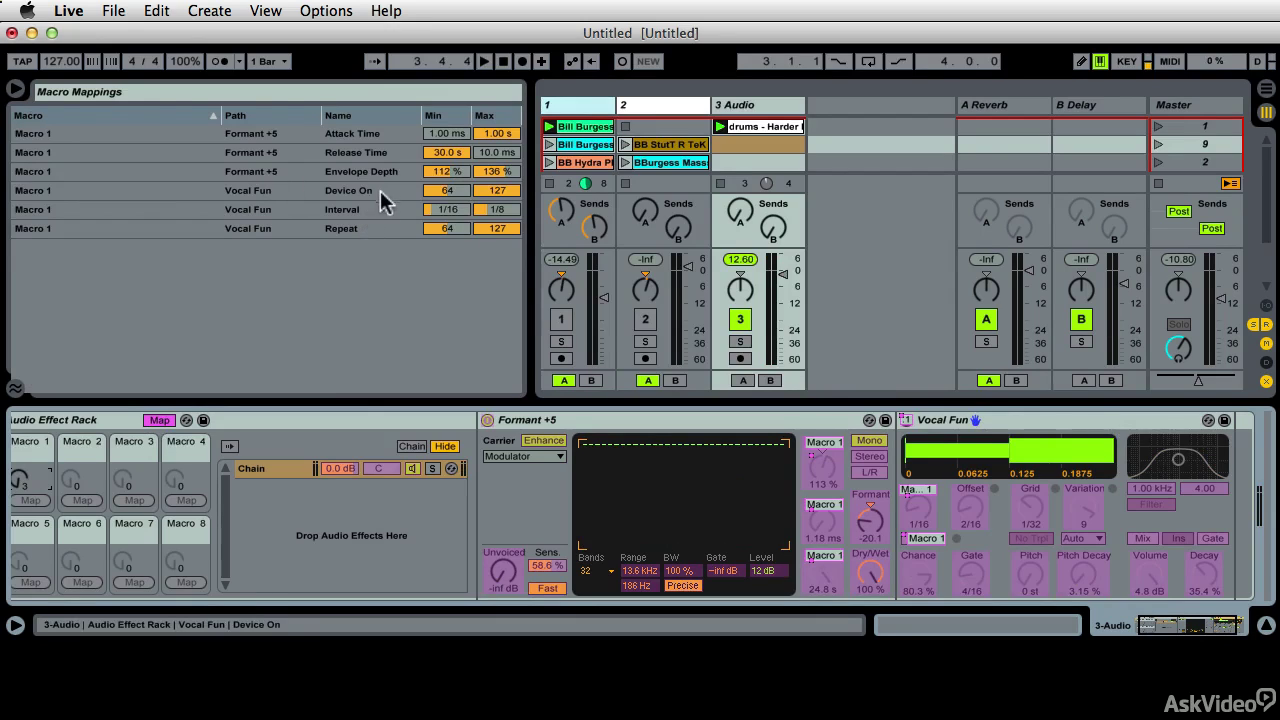
left_click_drag(444, 195, 444, 187)
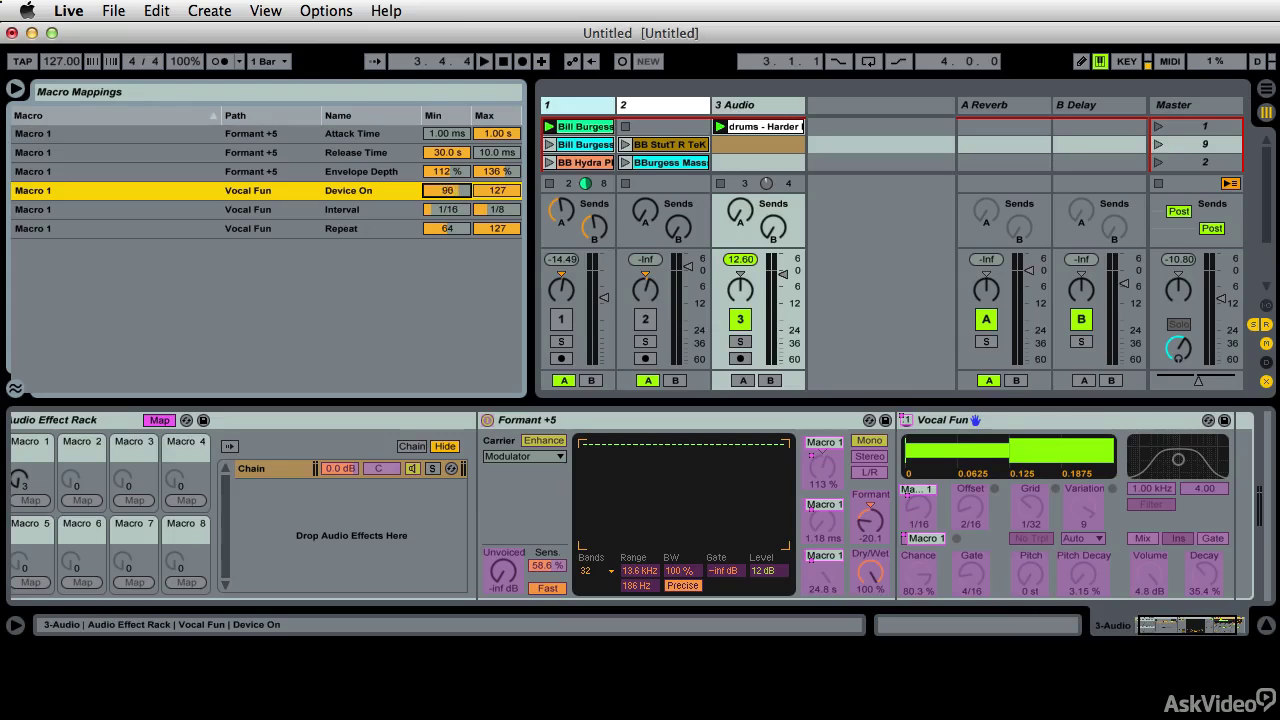
left_click(159, 420)
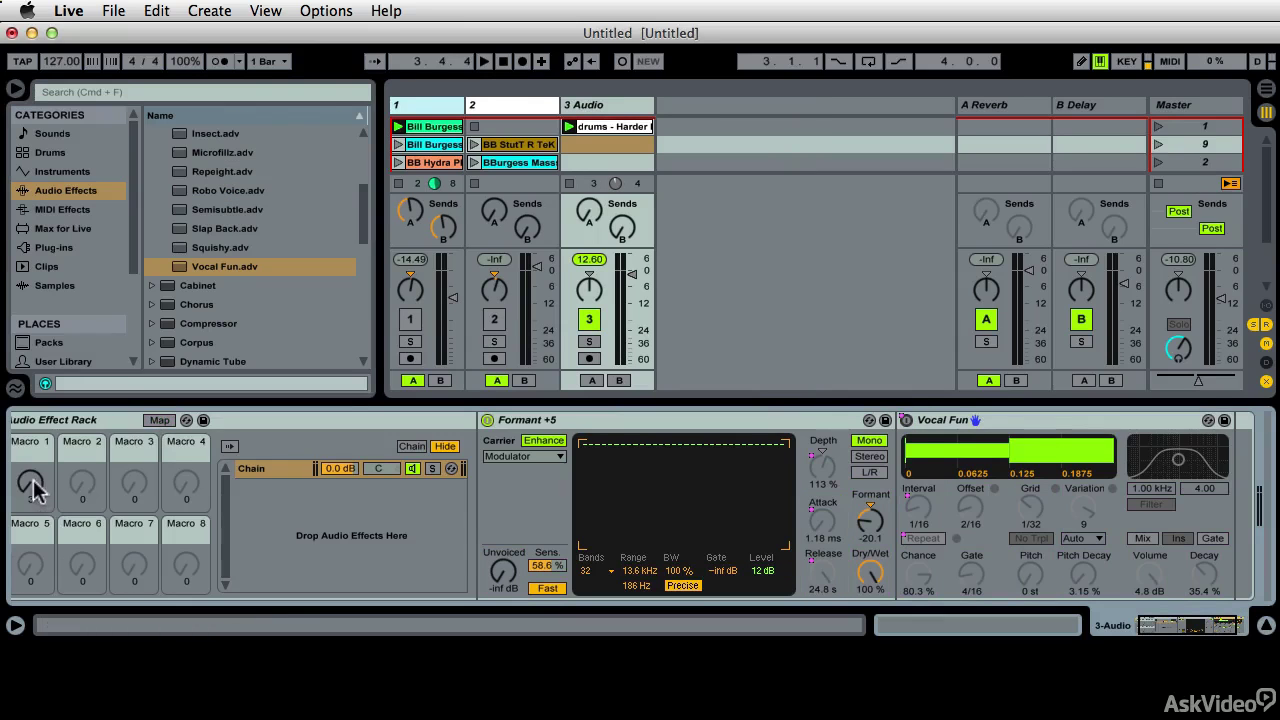
key("space")
mouse_move(44, 494)
left_mouse_down()
mouse_move(44, 428)
mouse_move(44, 496)
left_mouse_up()
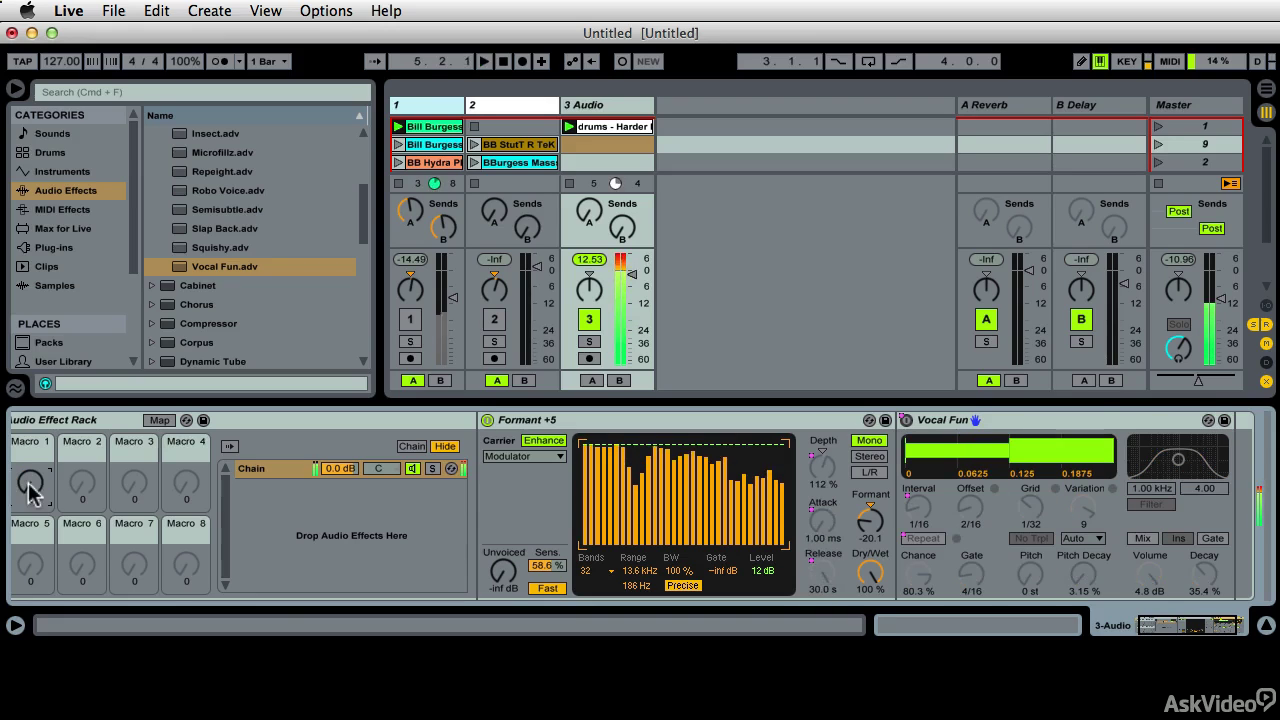
Cut the whole Audio Effect Rack from the 3 Audio track.
left_click(100, 421)
right_click(100, 424)
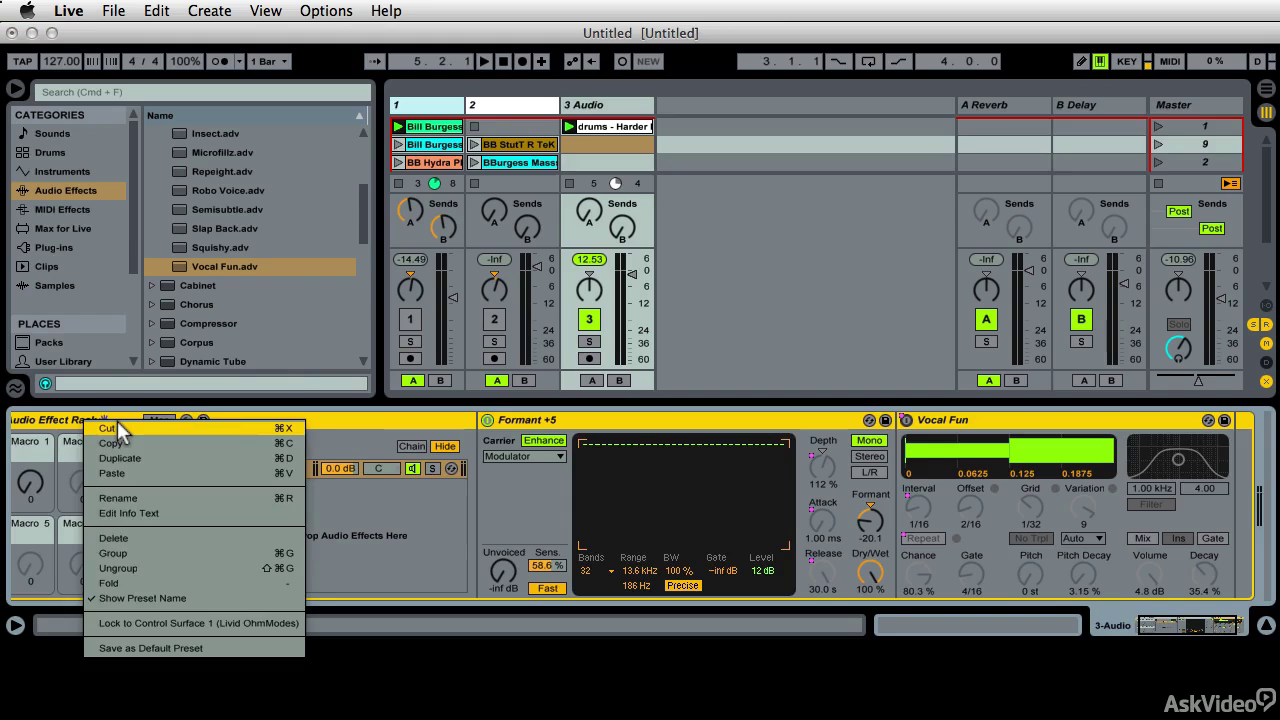
left_click(112, 428)
Expand the Performance & DJ folder within the Audio Effect Rack presets.
scroll(195, 285, "up", 5)
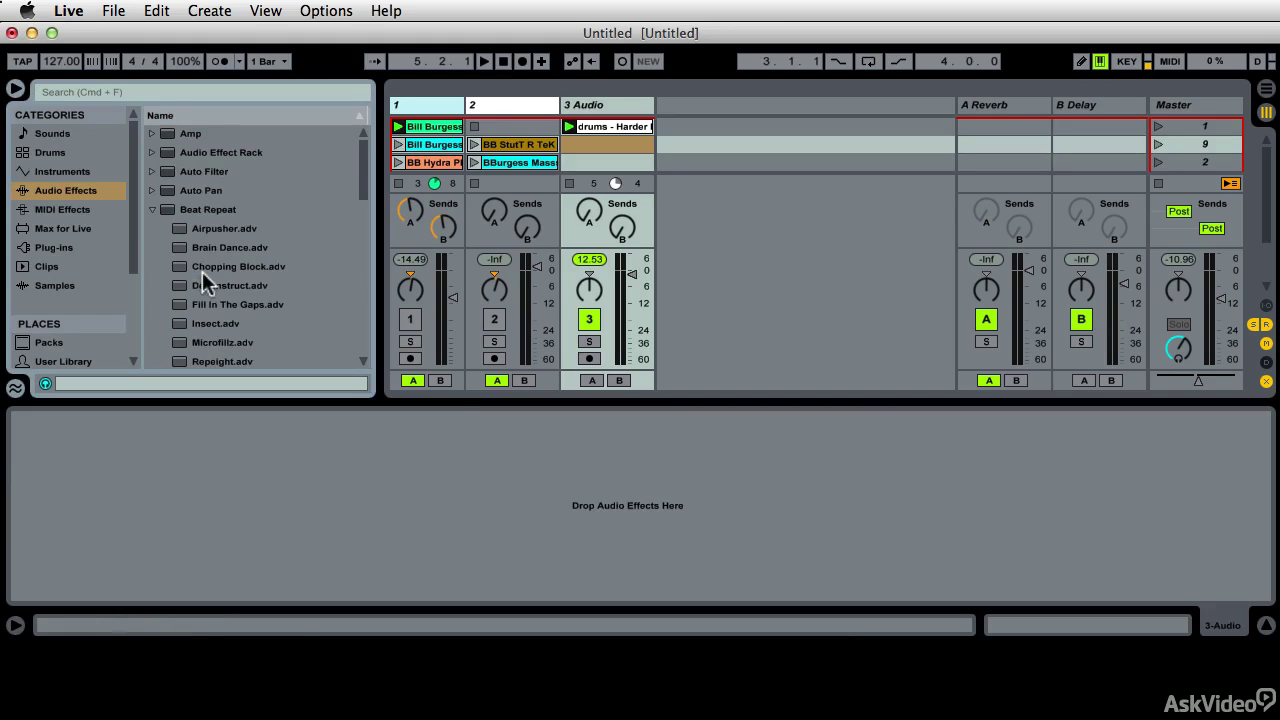
left_click(154, 154)
key("Down")
key("Down")
key("Down")
key("Down")
key("Right")
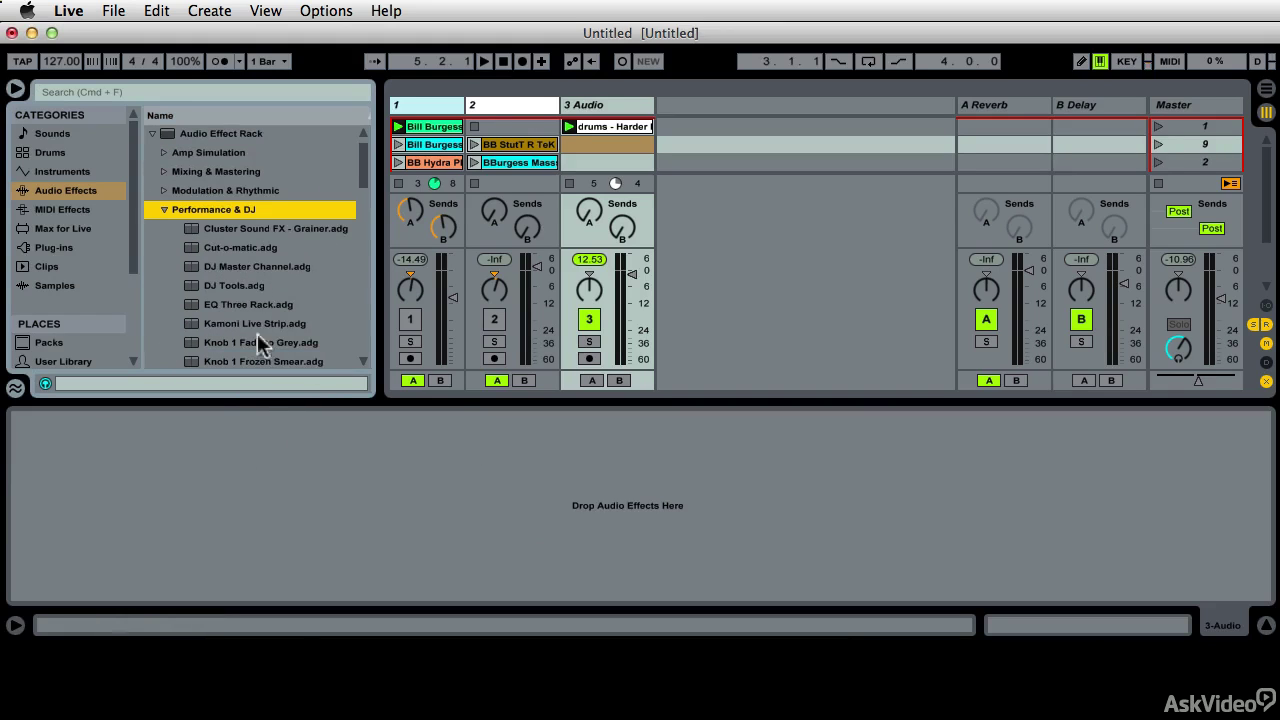
Load the DJ Master Channel.adg preset onto the 3 Audio track.
key("Down")
key("Down")
key("Down")
key("Down")
key("Down")
key("Down")
key("Down")
left_click_drag(233, 267, 273, 484)
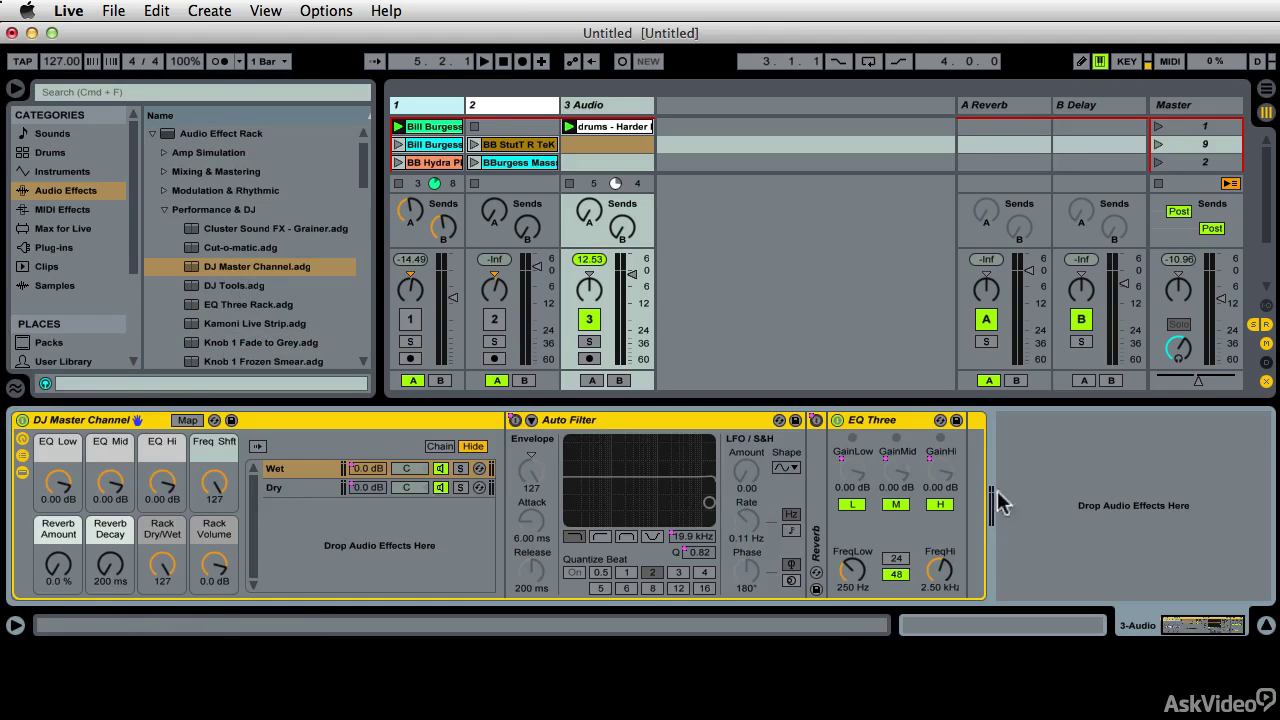
During playback, set Reverb Amount to 69 %, Reverb Decay to 703 ms, EQ Low to -7.23 dB and EQ Mid to -2.19 dB.
key("space")
left_click(110, 567)
left_click_drag(110, 567, 110, 515)
left_click(162, 567)
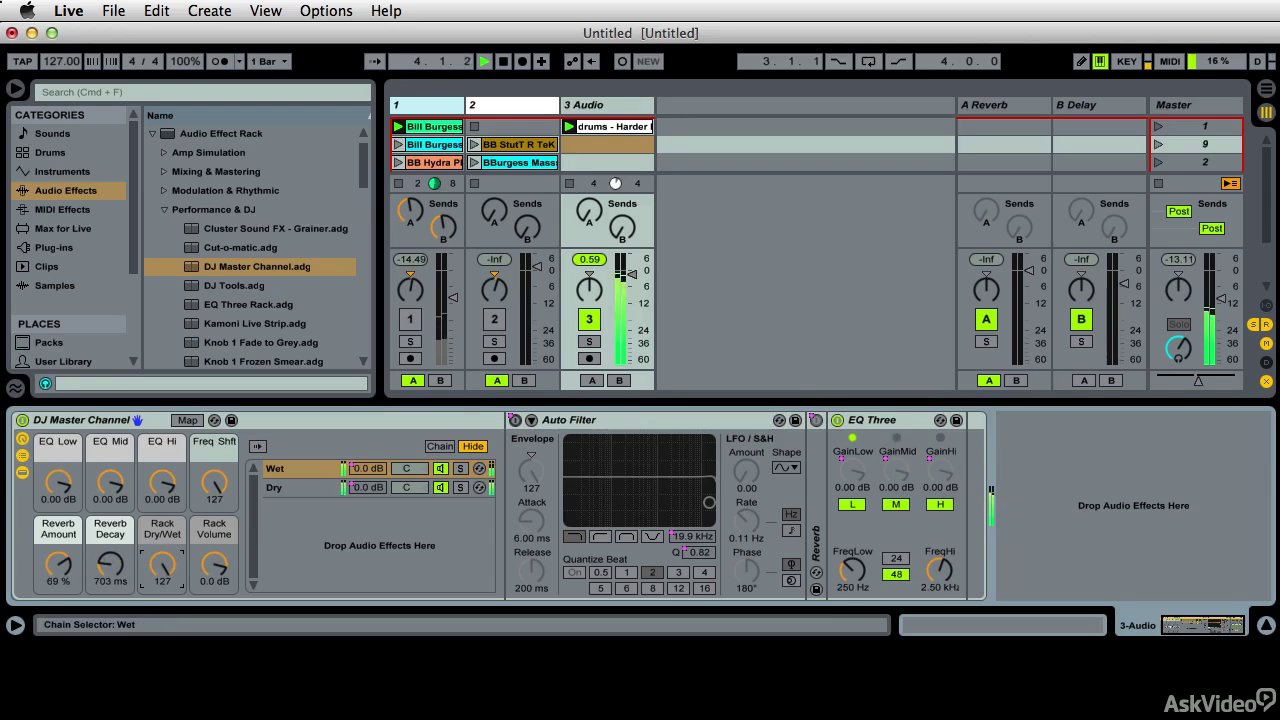
left_click_drag(58, 483, 121, 497)
left_click(120, 490)
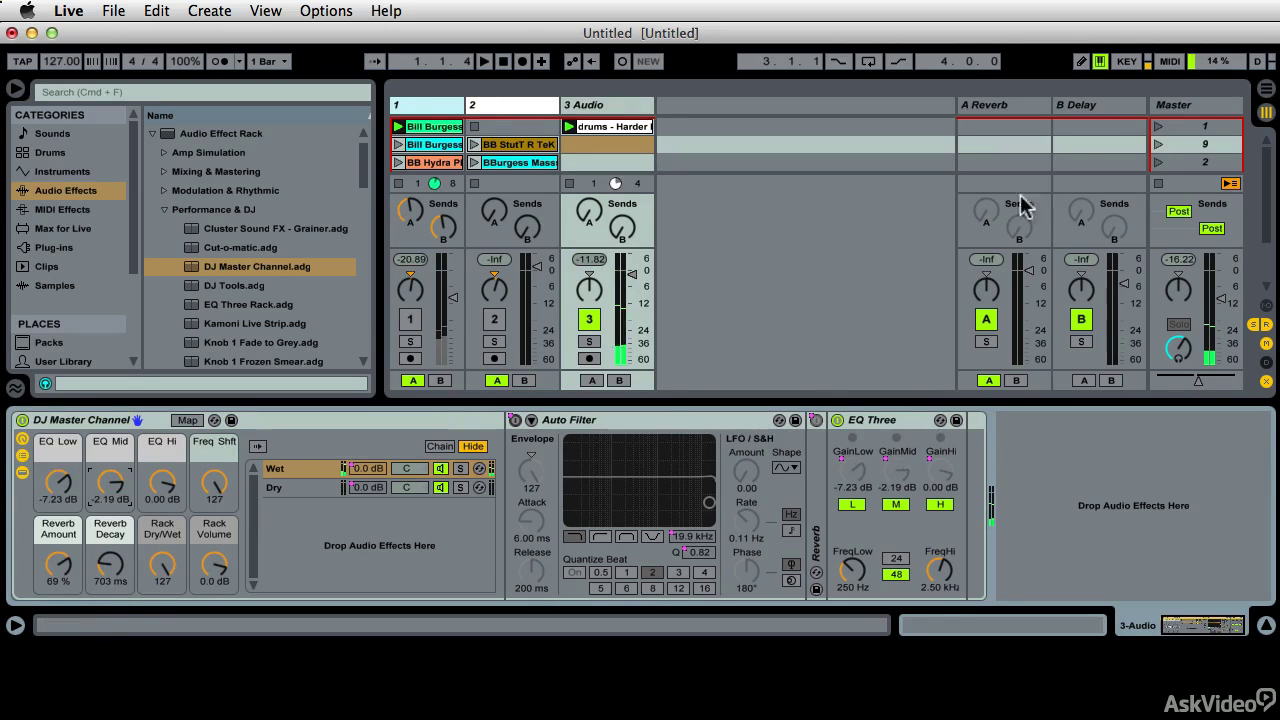
Review the set's key and MIDI mappings and the DJ Master Channel rack's macro mappings, including Auto Filter Resonance.
left_click(1140, 62)
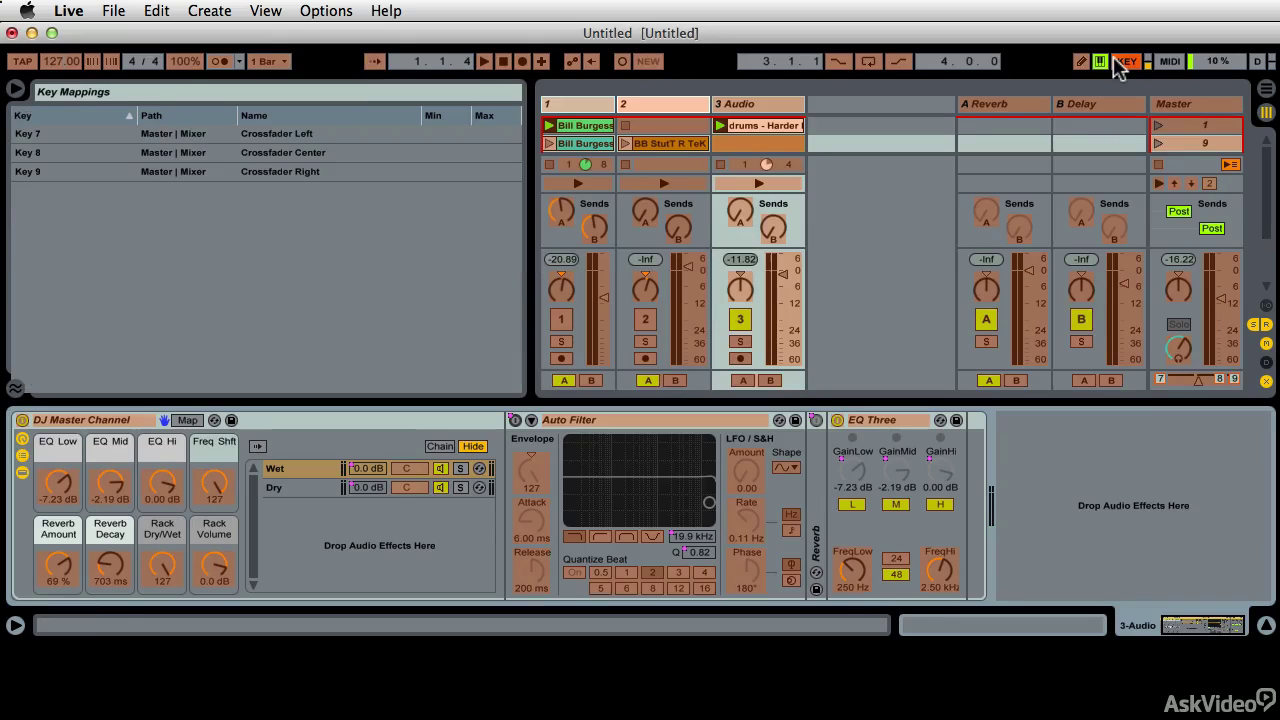
left_click(1168, 61)
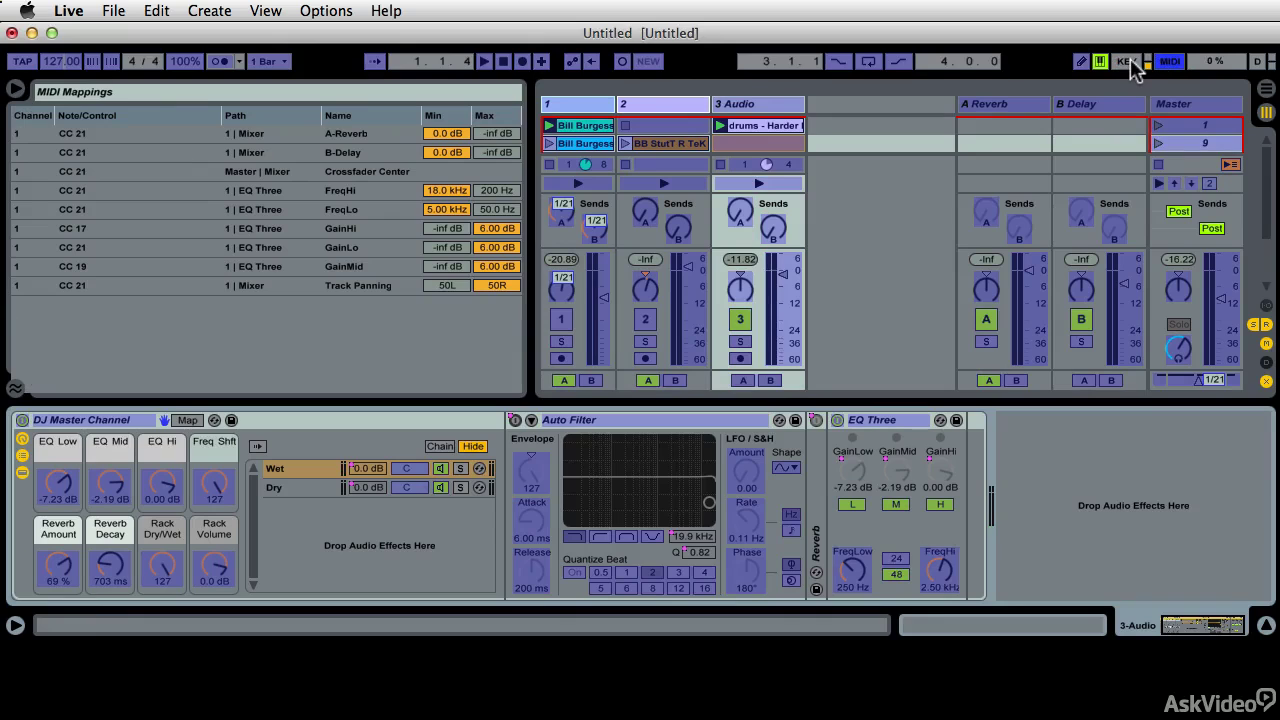
left_click(186, 420)
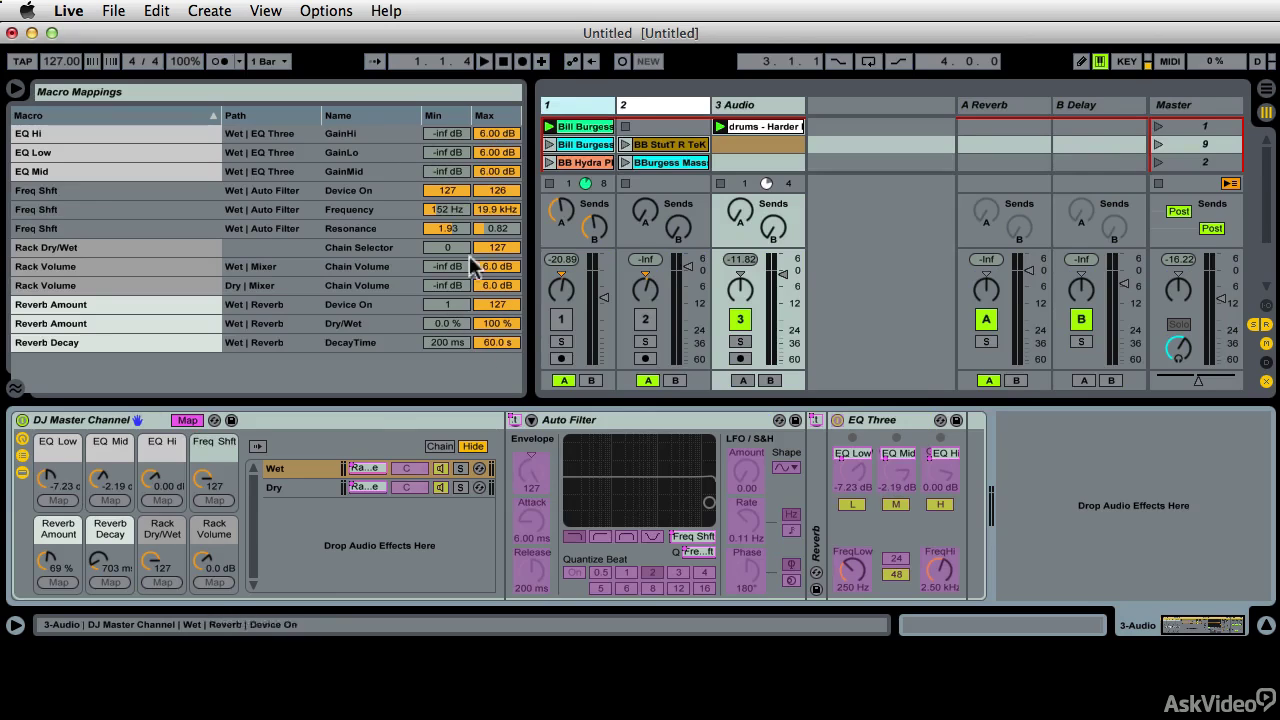
left_click(330, 231)
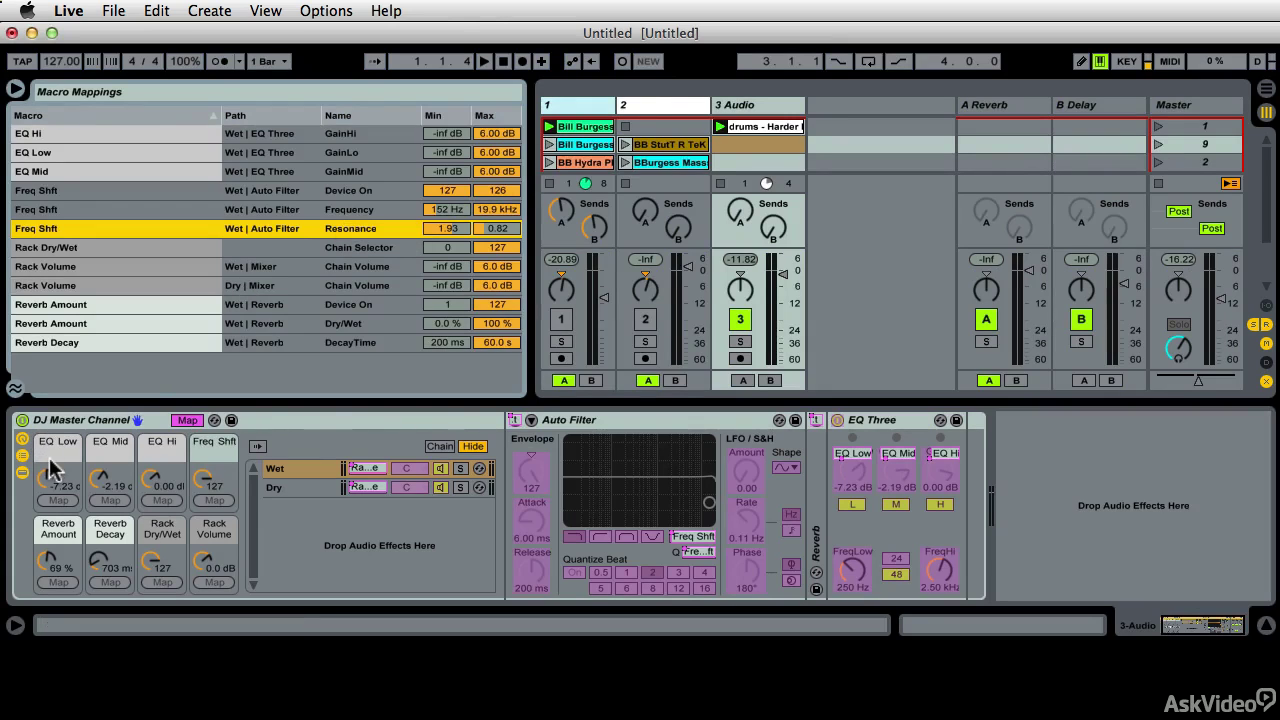
left_click(187, 420)
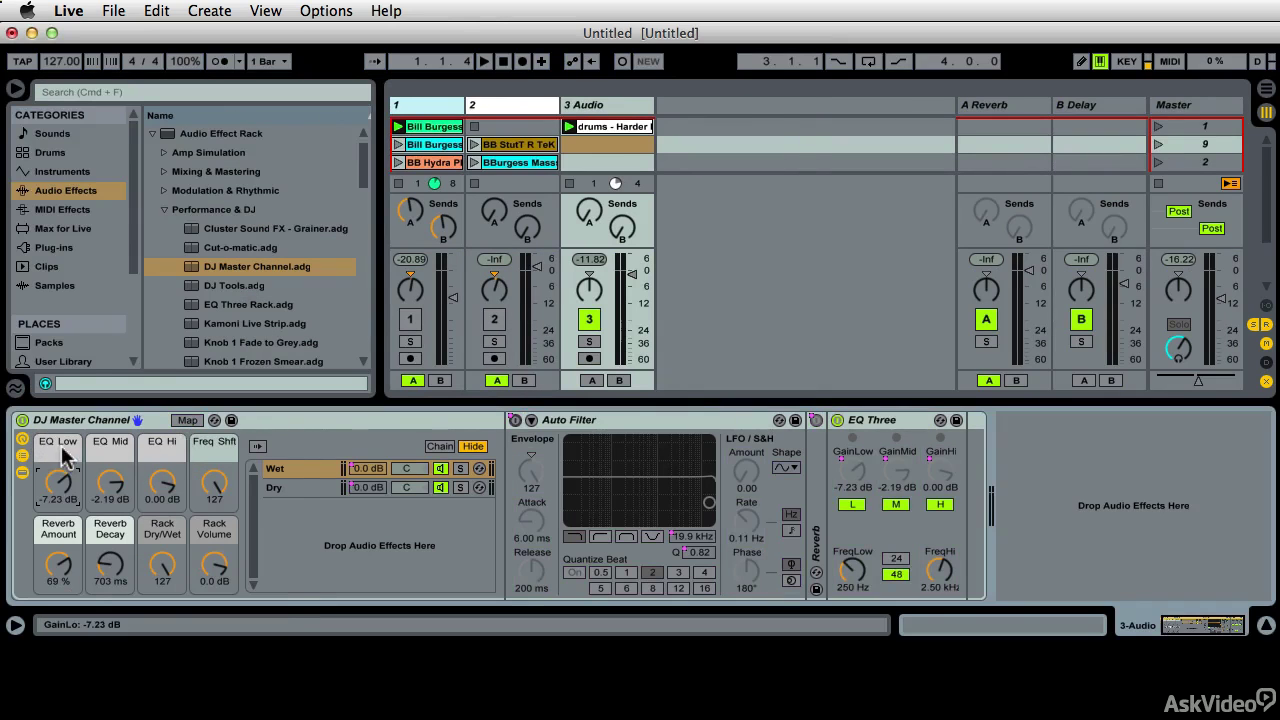
Map the DJ Master Channel's EQ Low macro to MIDI channel 1 CC 21 and turn it during playback.
right_click(66, 457)
key("Escape")
left_click(1170, 61)
left_click(45, 480)
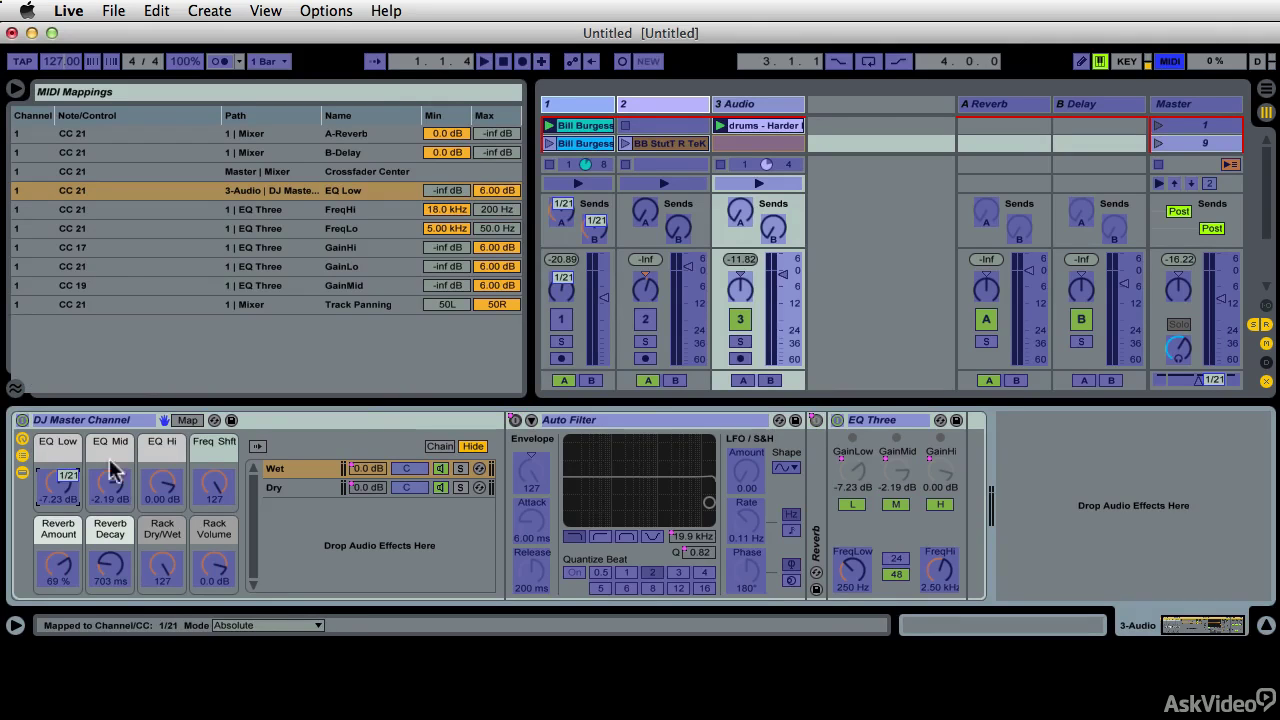
left_click(1172, 62)
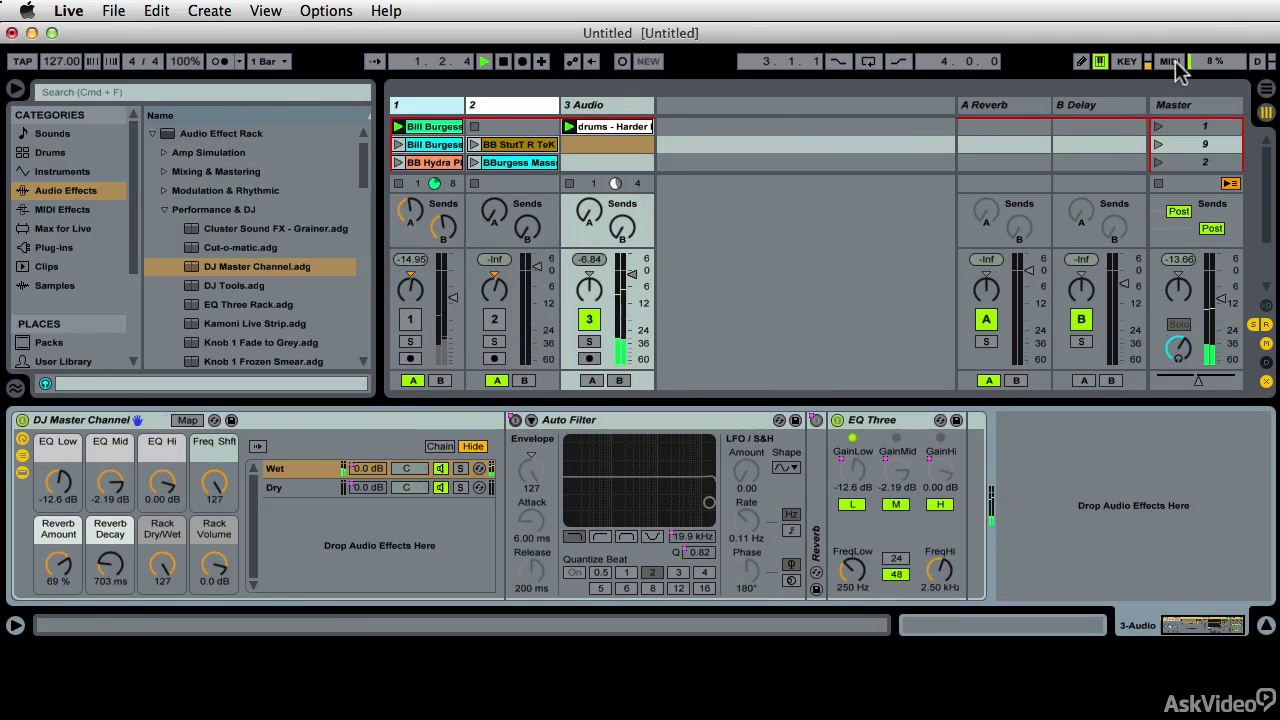